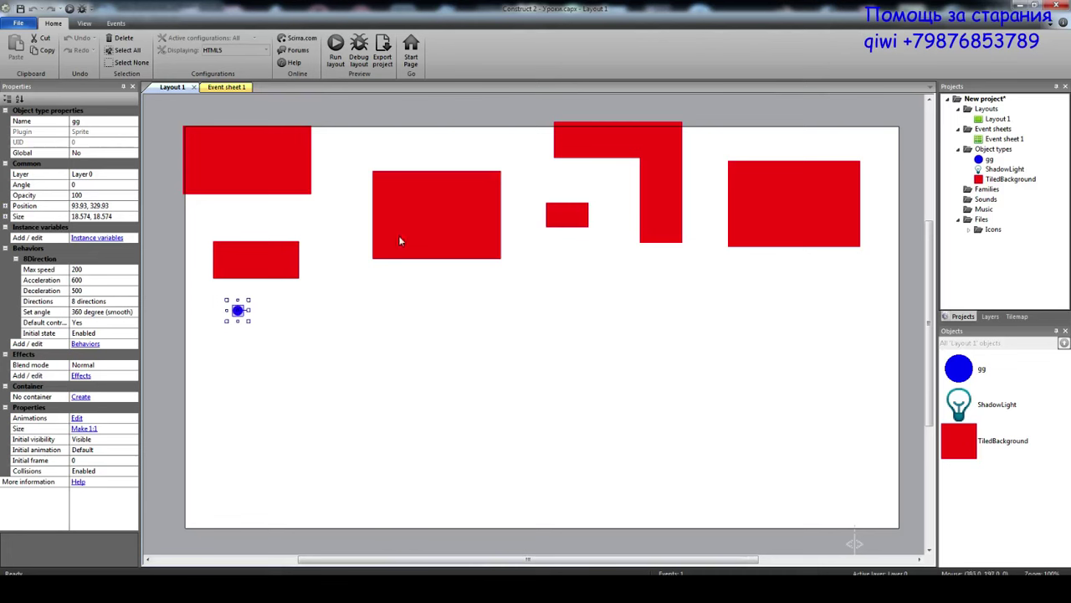
# - Resize the horizontal red wall of the L-shaped obstacle to about 230 × 58 so it meets the layout's upper edge
pyautogui.click(617, 153)
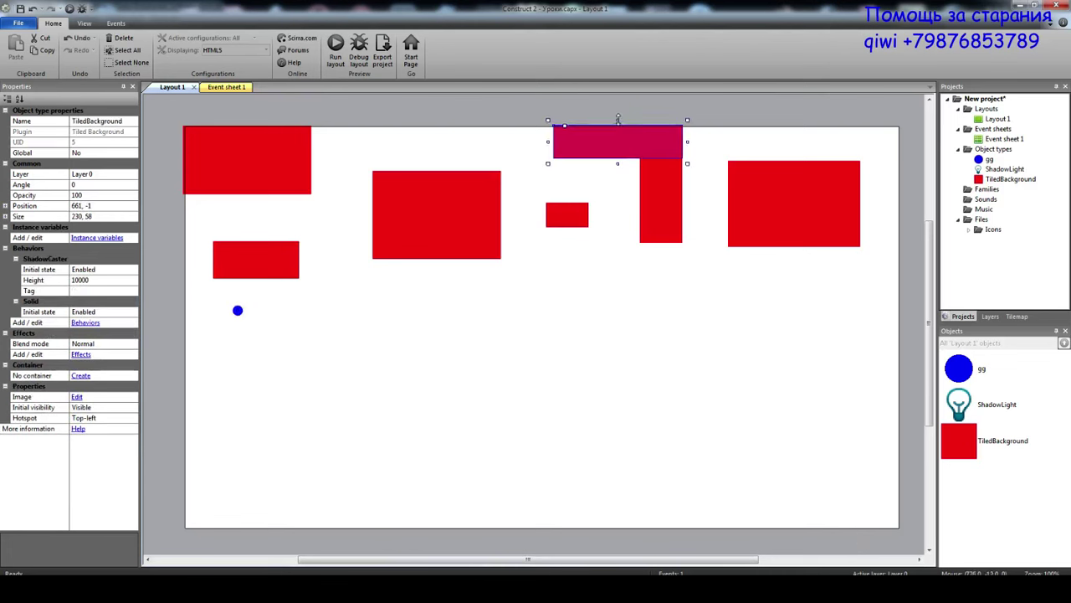
pyautogui.click(577, 107)
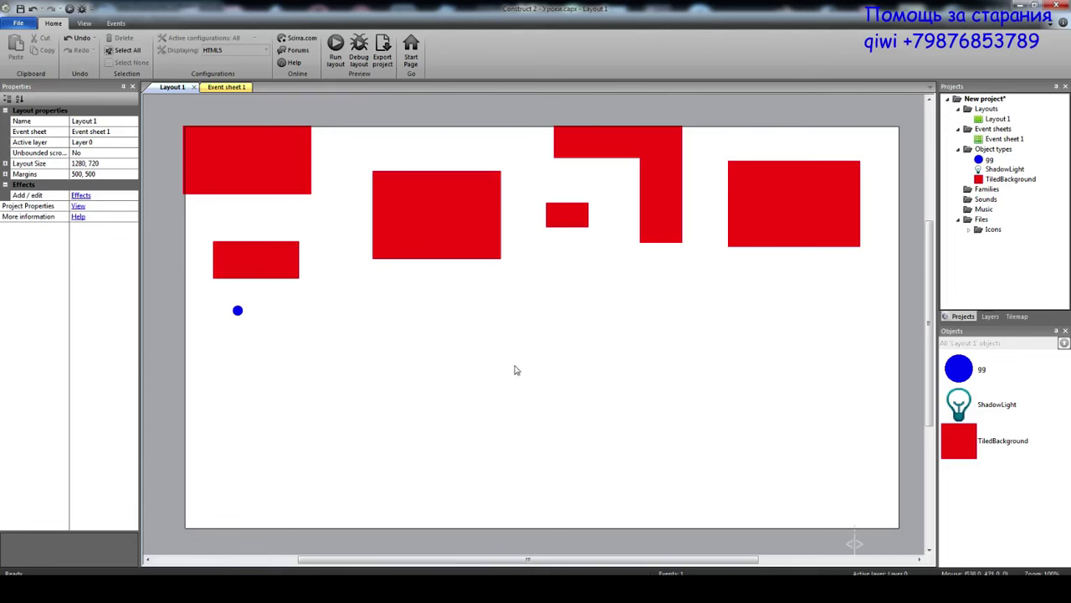
# - Open the gg sprite for image editing and rename its Default animation to "stend"
pyautogui.click(238, 312)
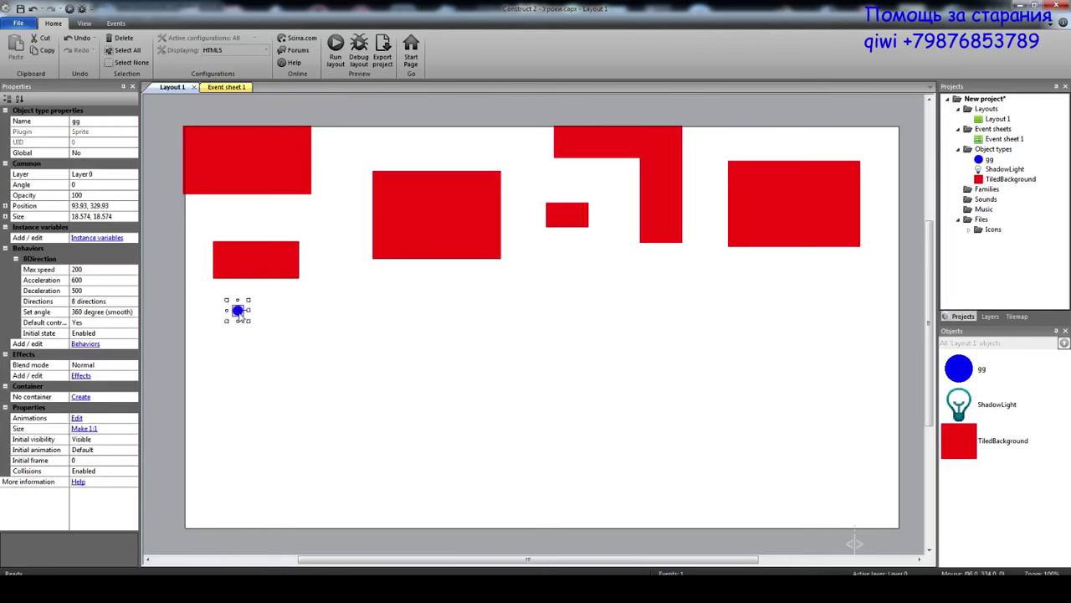
pyautogui.doubleClick(238, 311)
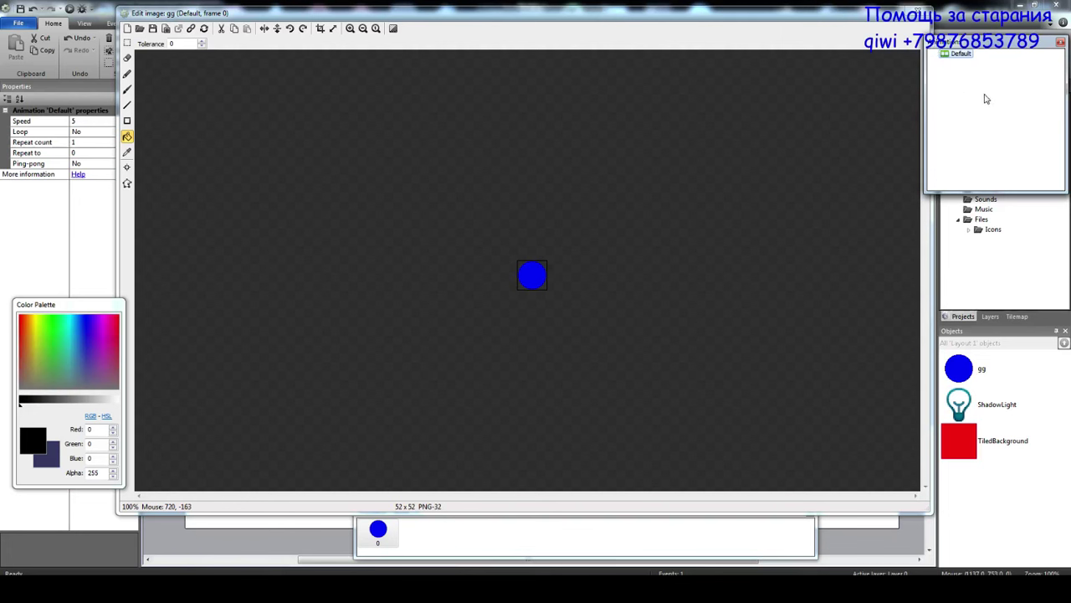
pyautogui.rightClick(962, 55)
pyautogui.click(979, 115)
pyautogui.write('ыеутв')
pyautogui.press('BackSpace')
pyautogui.press('BackSpace')
pyautogui.press('BackSpace')
pyautogui.press('BackSpace')
pyautogui.press('BackSpace')
pyautogui.write('stend')
pyautogui.press('Return')
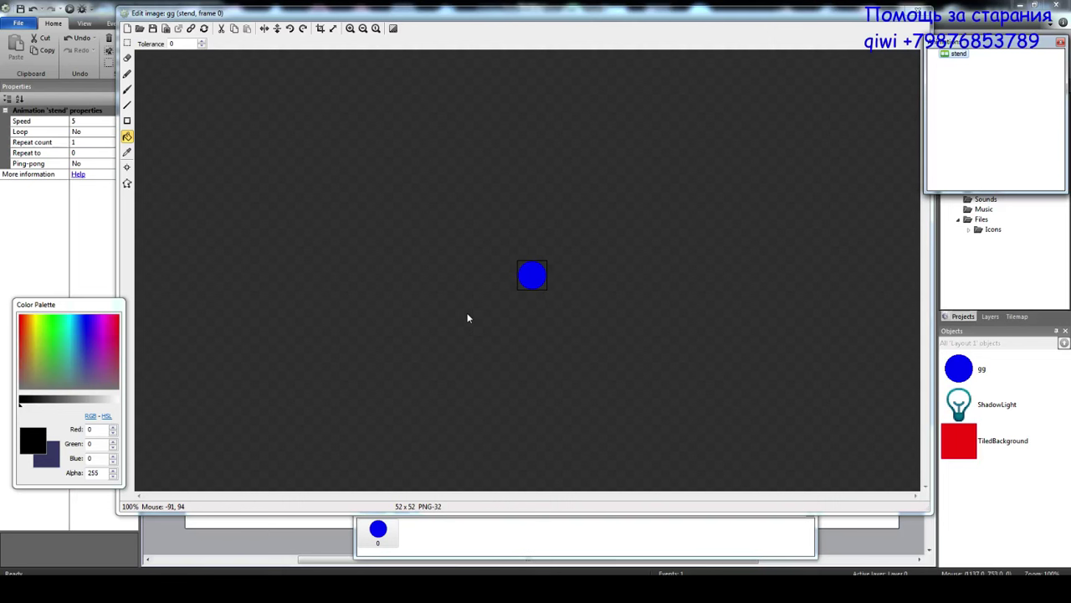
# - Load the Солдат image from the Для урока folder into frame 0 of the stend animation
pyautogui.click(140, 28)
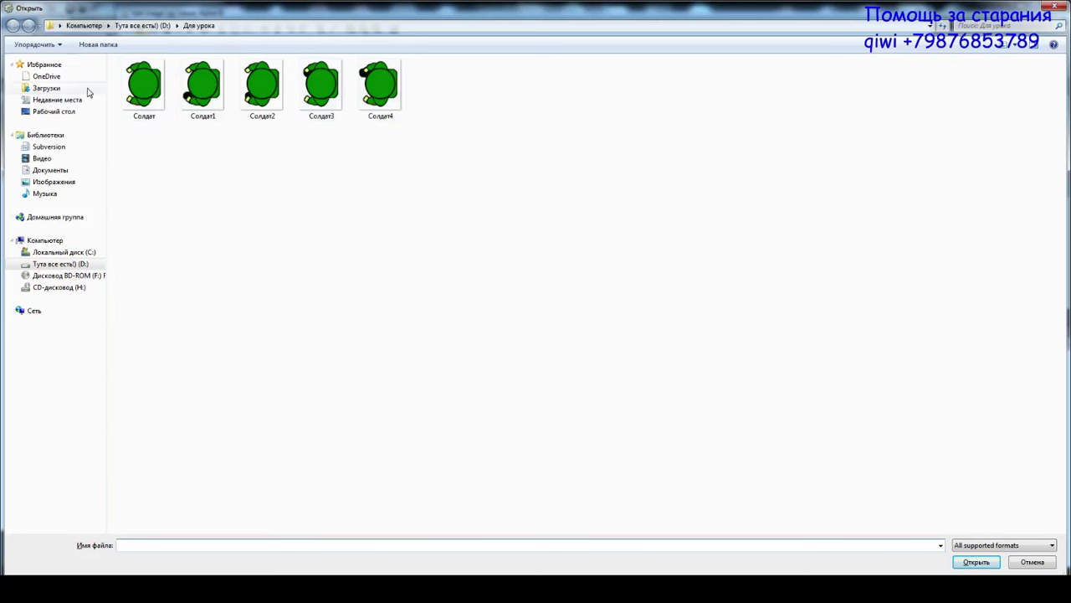
pyautogui.click(159, 99)
pyautogui.doubleClick(158, 99)
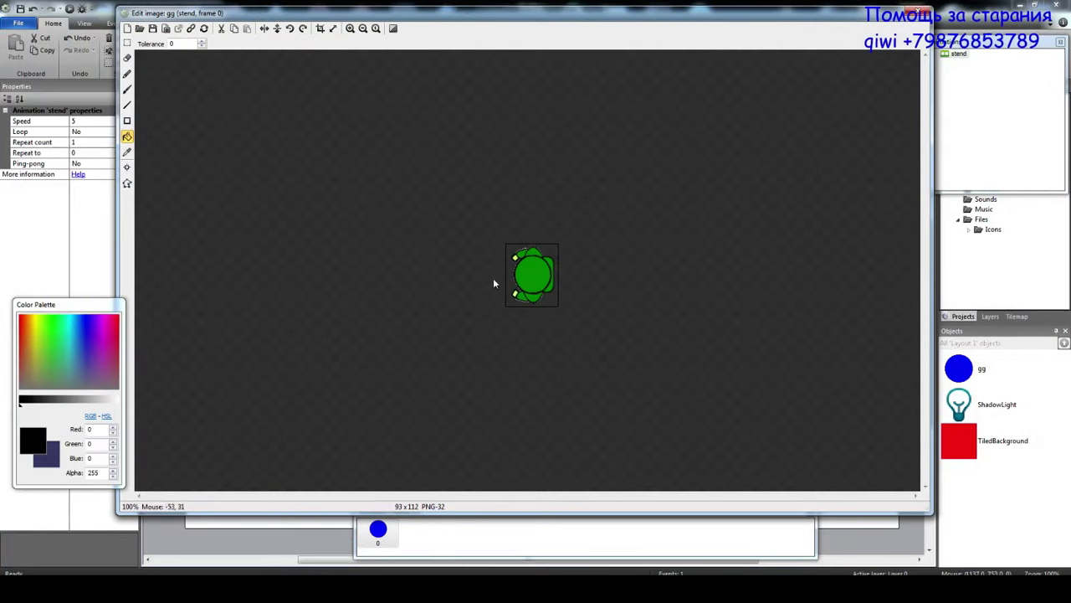
# - Crop the stend frame to its outline and rotate it 180 degrees, check its origin point and close the image editor
pyautogui.click(321, 30)
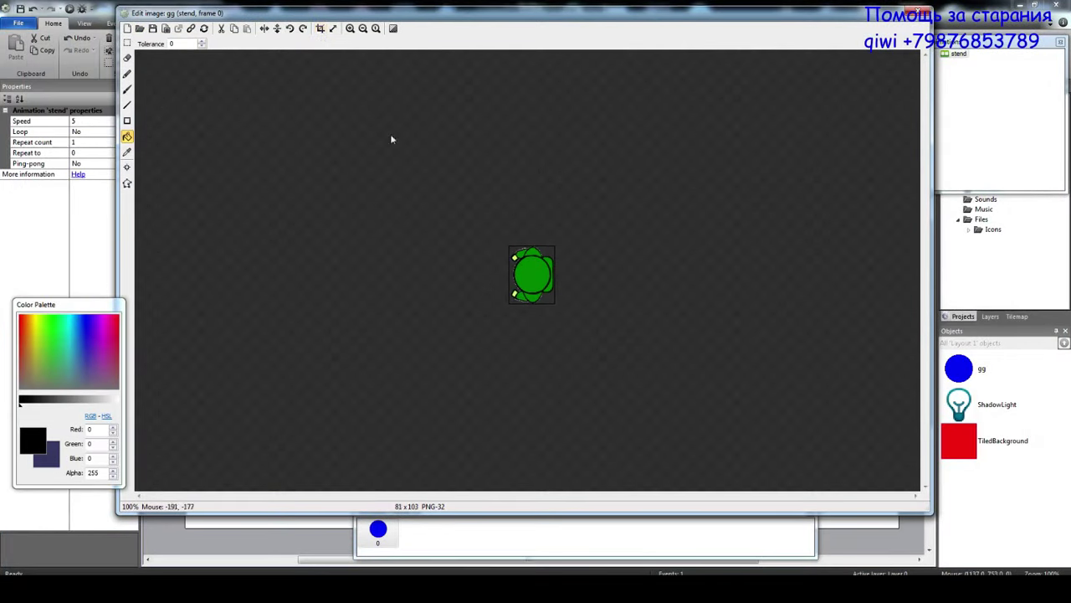
pyautogui.click(303, 30)
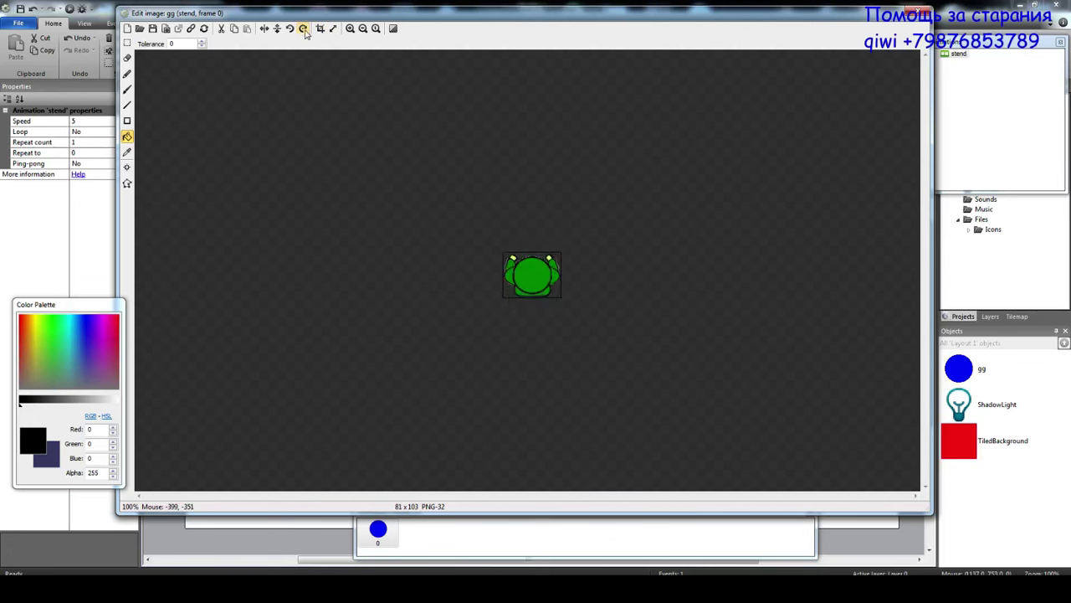
pyautogui.click(305, 30)
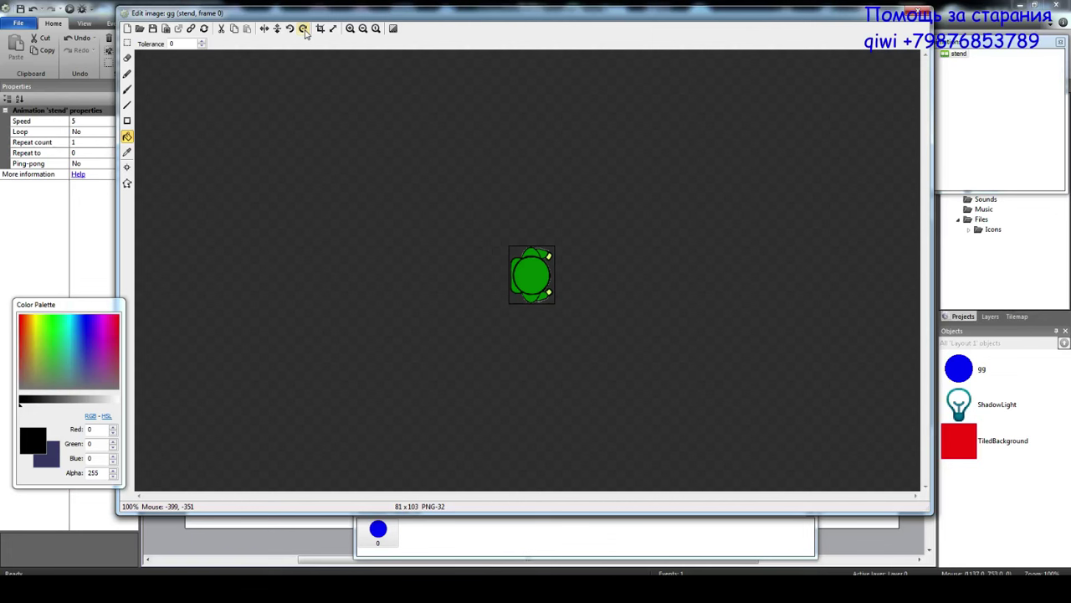
pyautogui.click(128, 166)
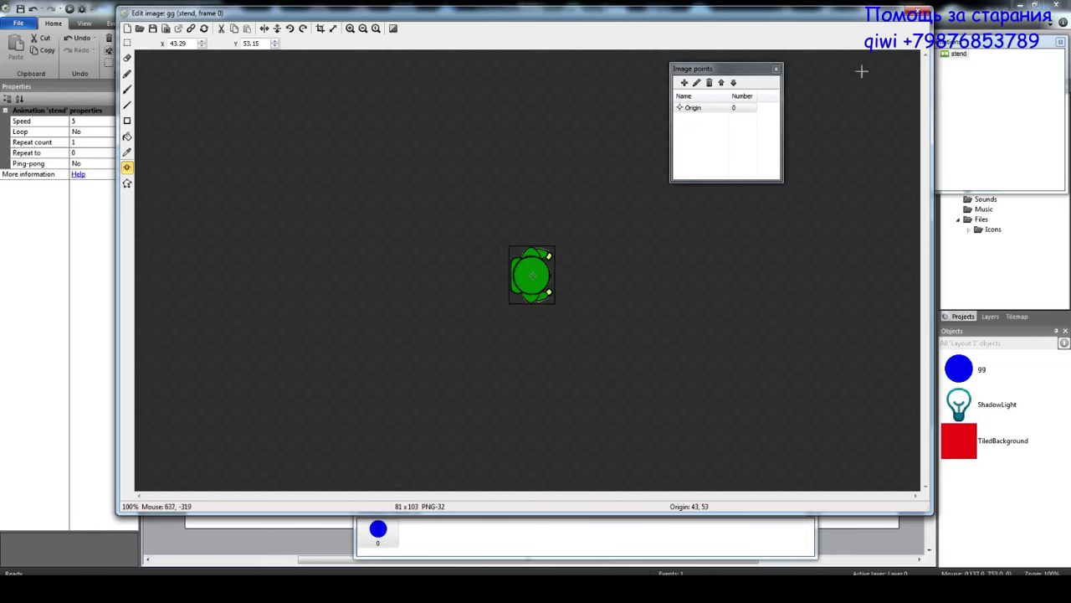
pyautogui.click(923, 12)
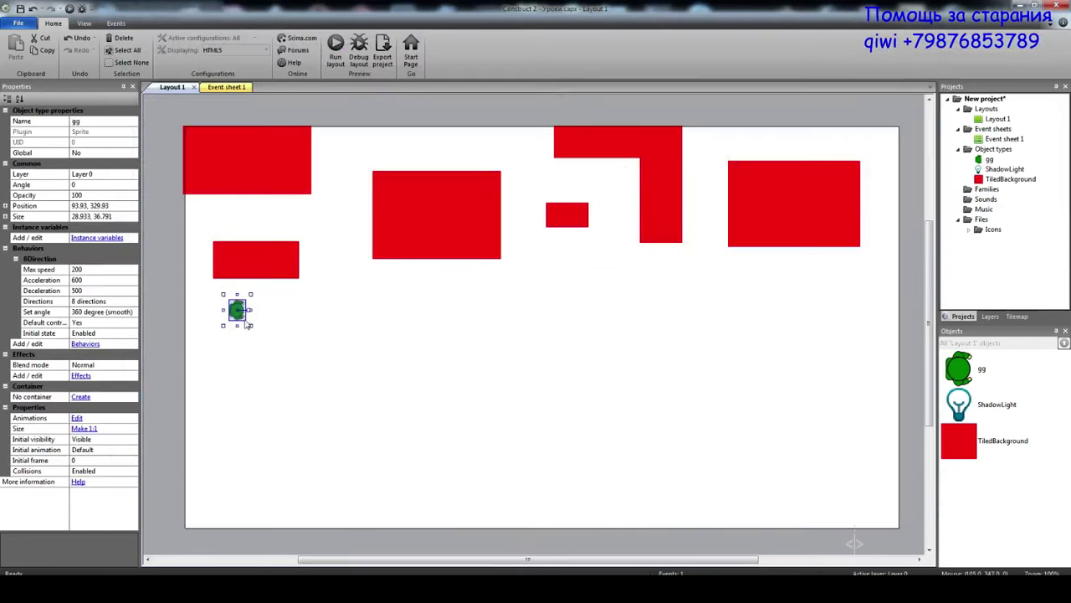
# - Shrink the gg sprite on the layout to about 21 × 27 and preview the layout in the browser
pyautogui.moveTo(252, 329); pyautogui.dragTo(246, 323)
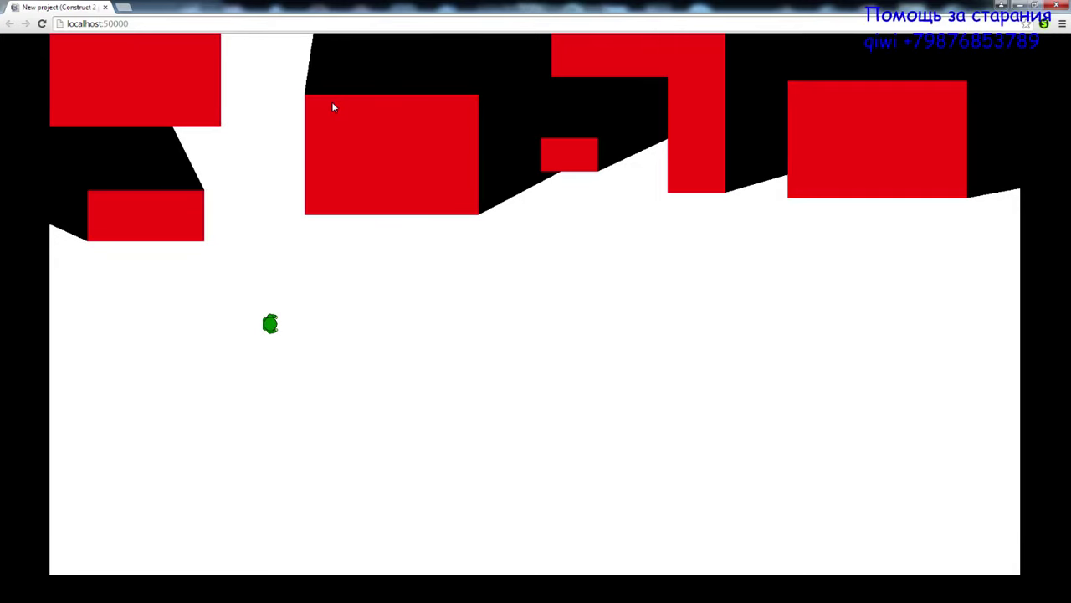
pyautogui.click(105, 7)
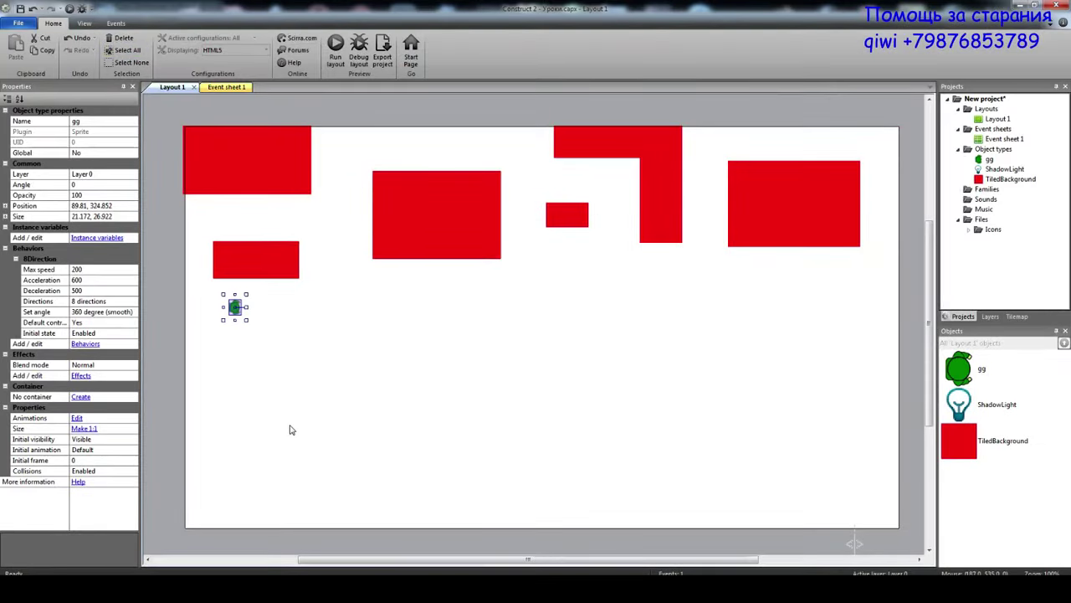
# - Add a second animation named "move" to the gg sprite and select it for editing
pyautogui.doubleClick(235, 307)
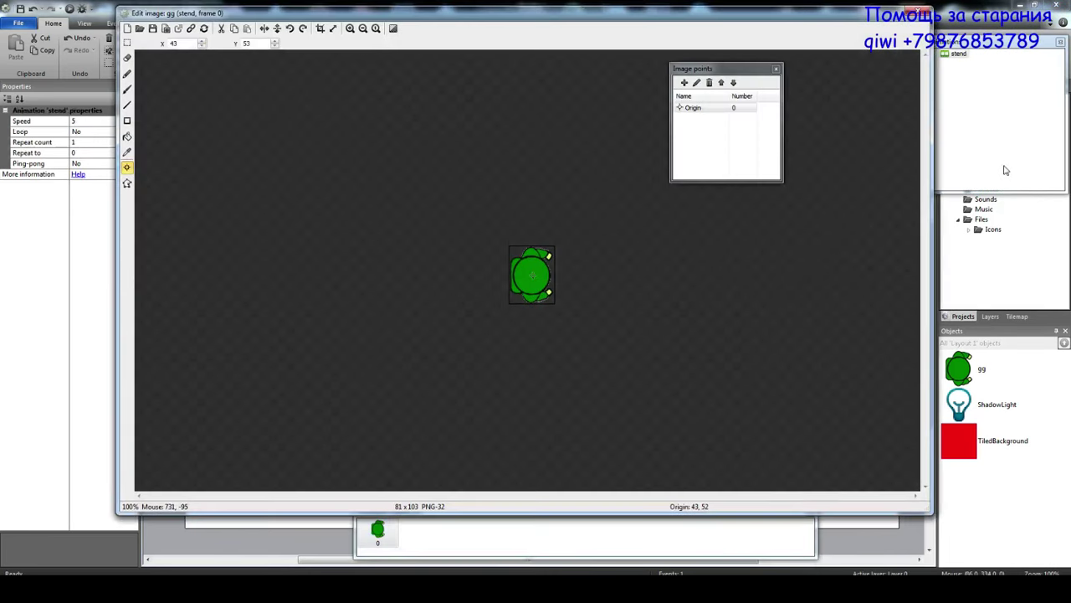
pyautogui.rightClick(971, 114)
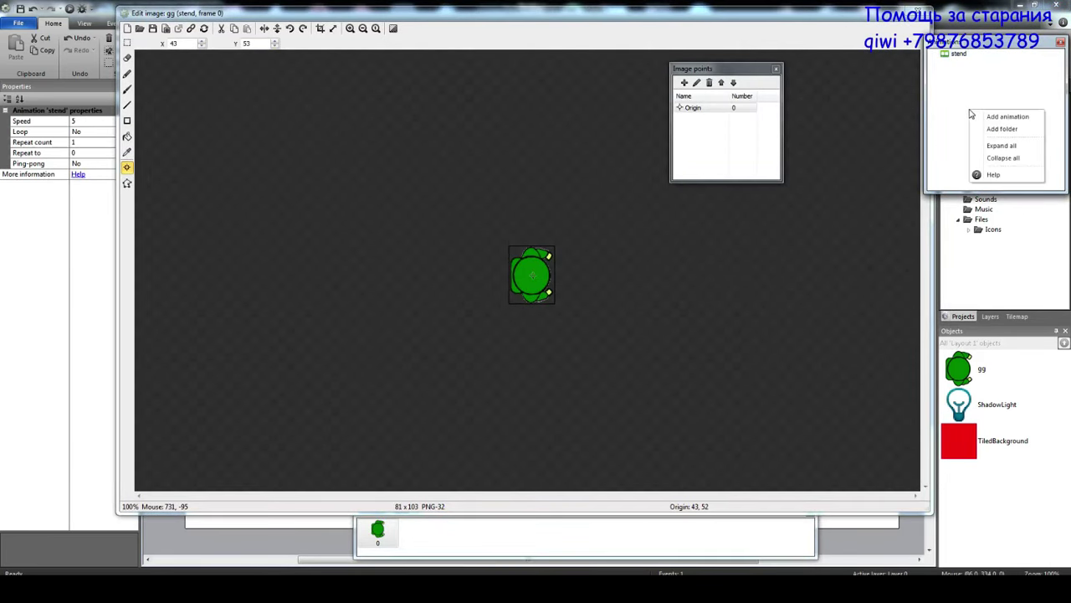
pyautogui.click(991, 119)
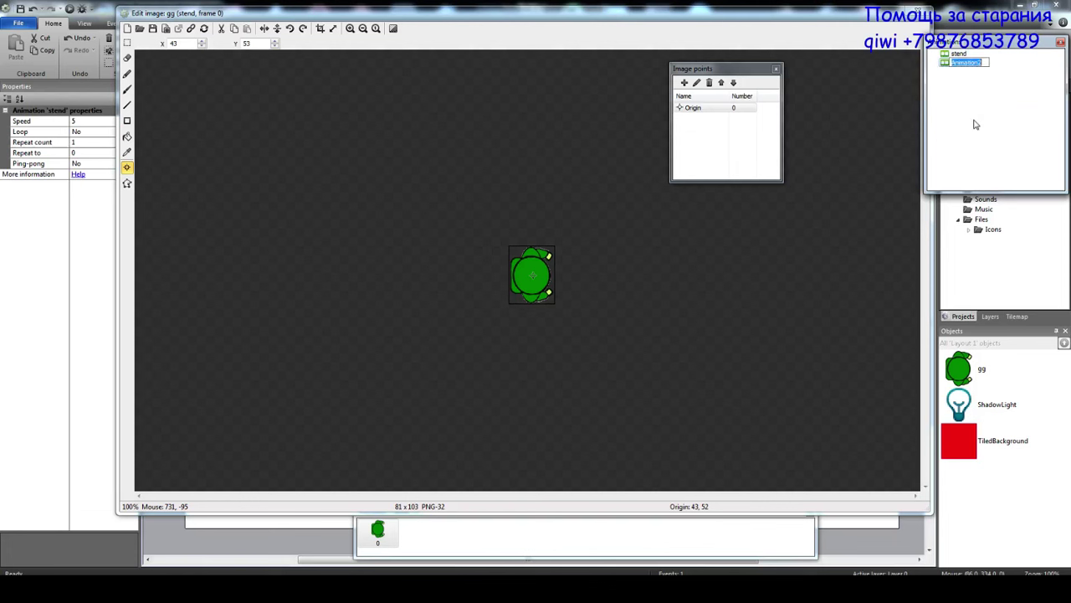
pyautogui.write('move')
pyautogui.press('Return')
pyautogui.click(954, 64)
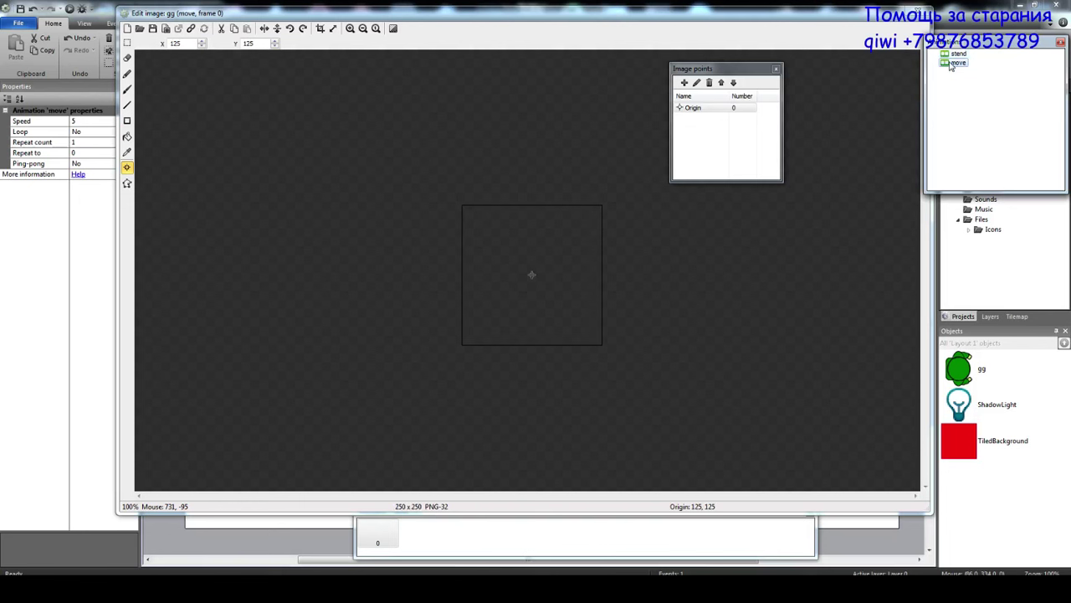
pyautogui.click(956, 53)
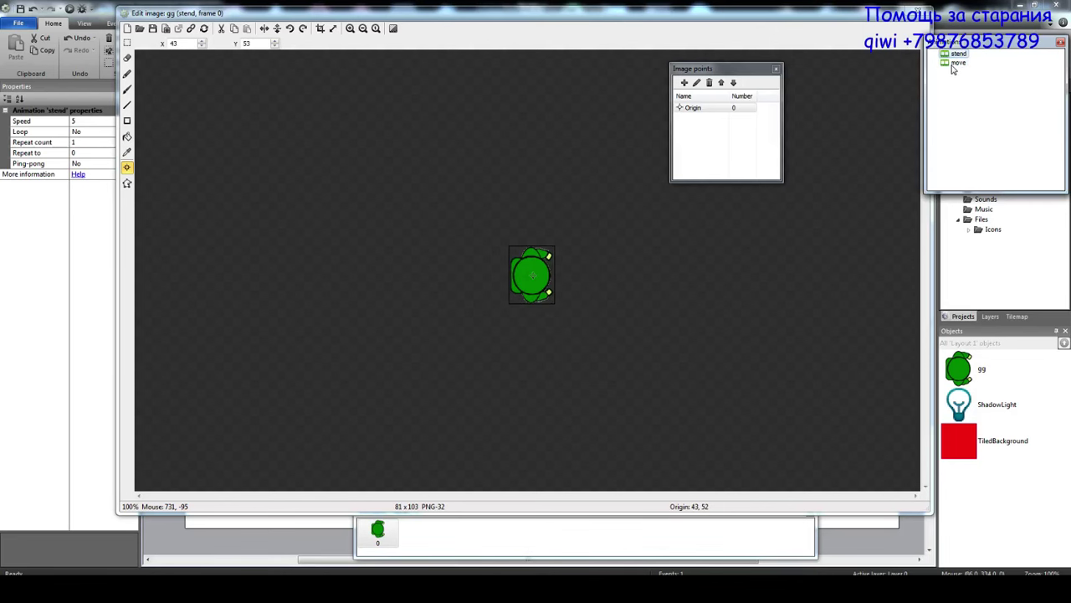
pyautogui.click(954, 63)
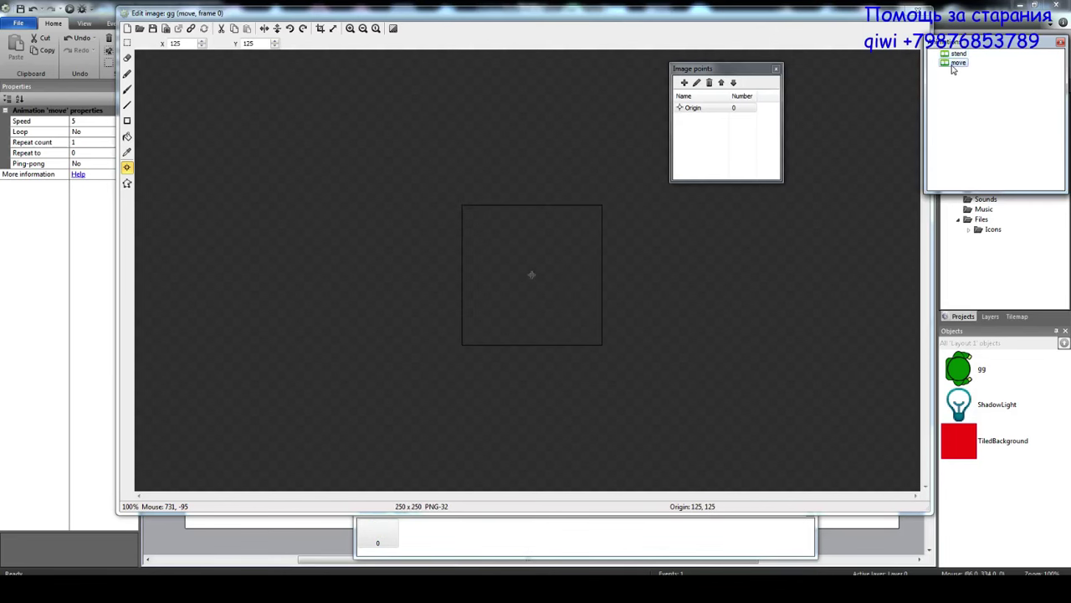
# - Import the five images Солдат to Солдат4 as frames of the move animation and delete its empty frame 0
pyautogui.click(141, 29)
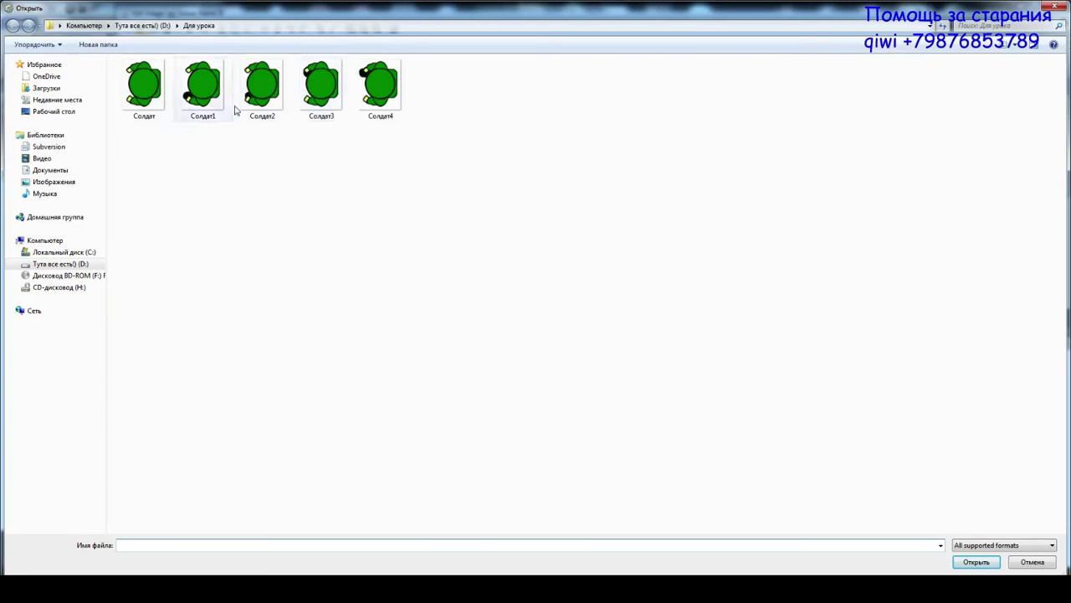
pyautogui.click(1055, 6)
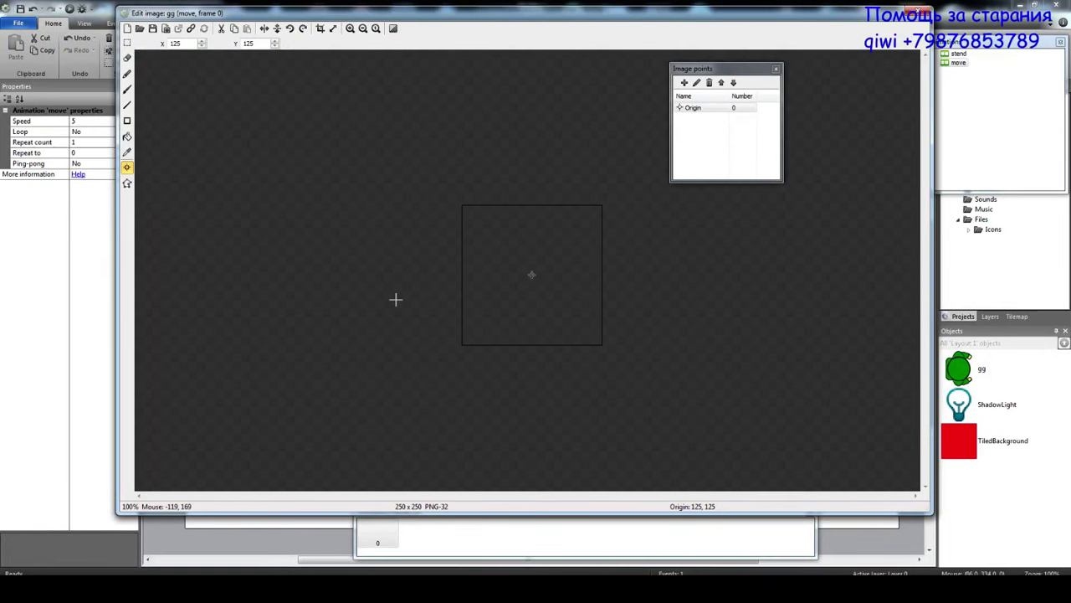
pyautogui.click(500, 542)
pyautogui.moveTo(486, 514); pyautogui.dragTo(478, 522)
pyautogui.rightClick(479, 542)
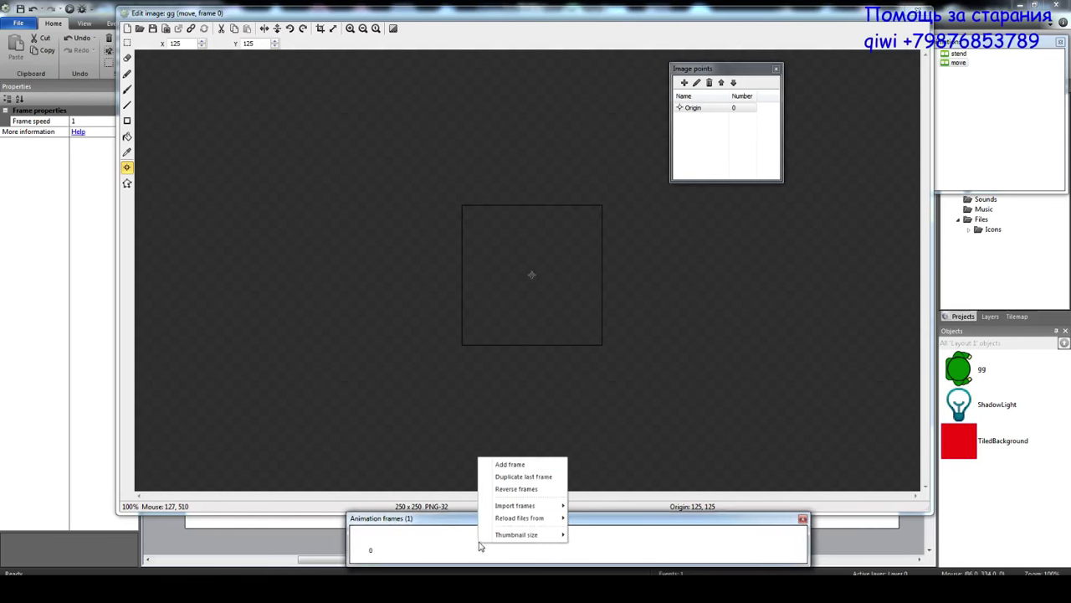
pyautogui.moveTo(520, 509)
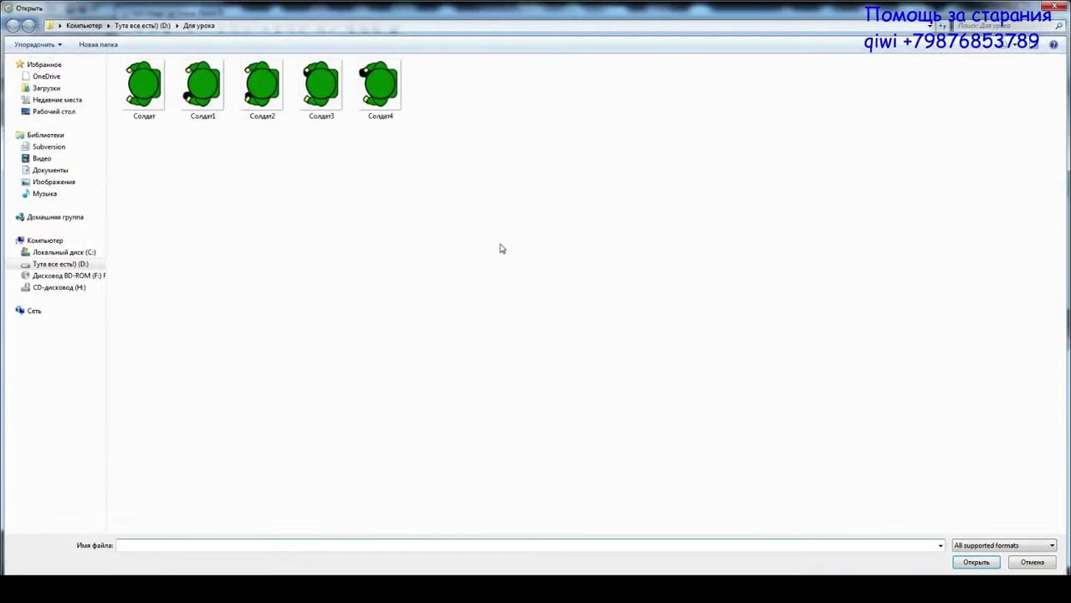
pyautogui.moveTo(561, 238); pyautogui.dragTo(147, 68)
pyautogui.click(971, 565)
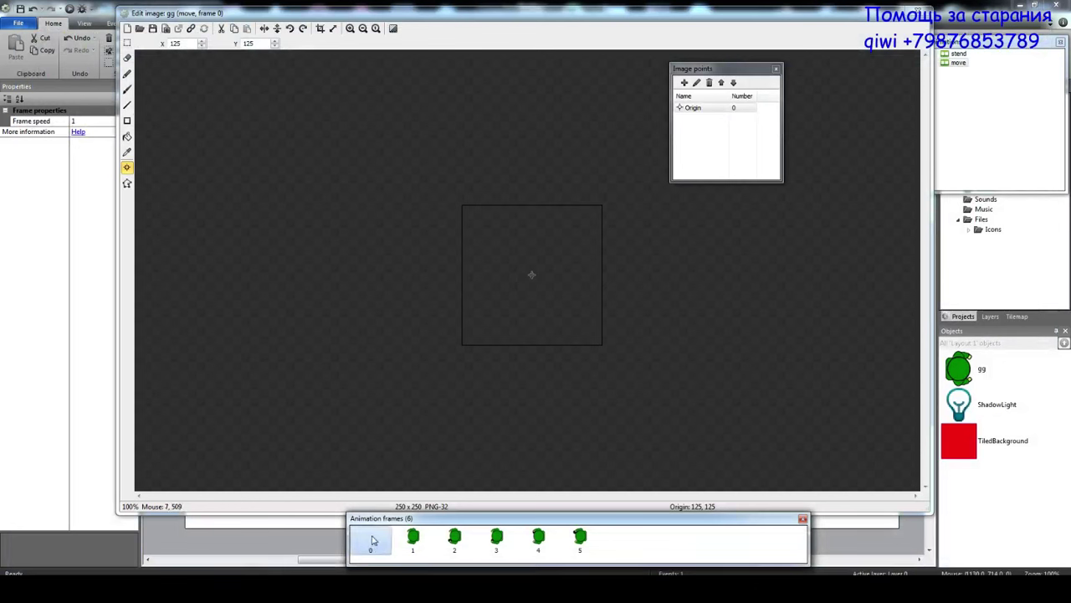
pyautogui.press('Delete')
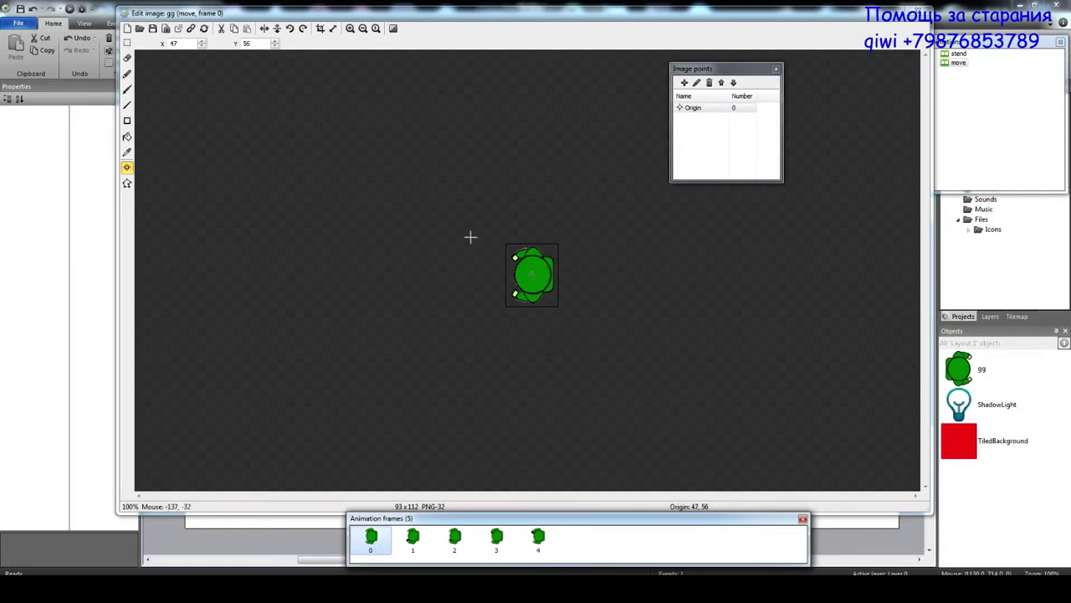
# - Rotate frames 0 and 1 of the move animation by 180 degrees and crop them to their outlines
pyautogui.click(305, 30)
pyautogui.click(304, 30)
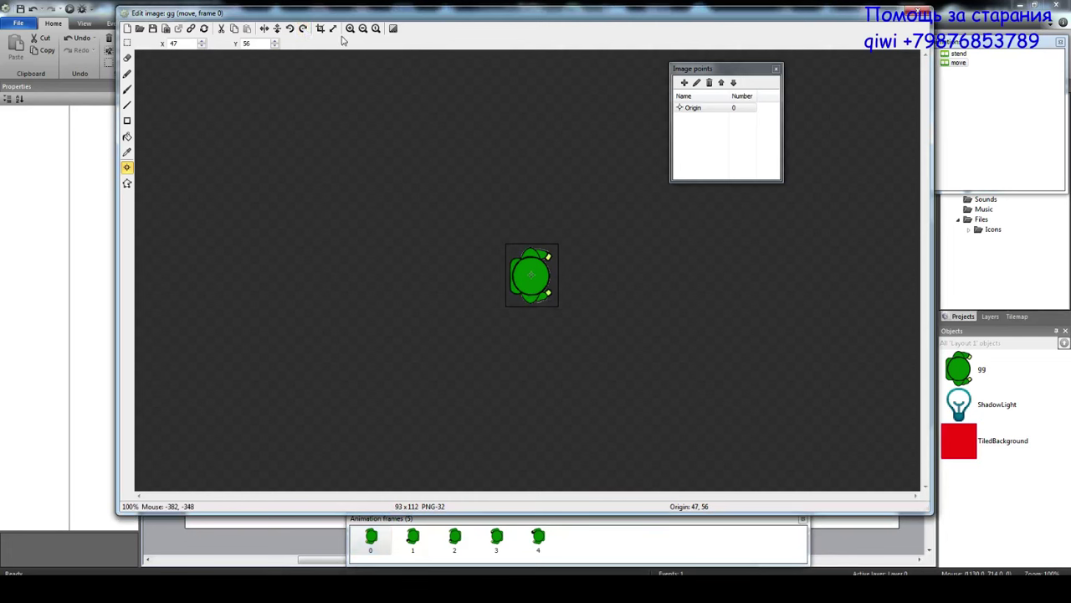
pyautogui.click(321, 33)
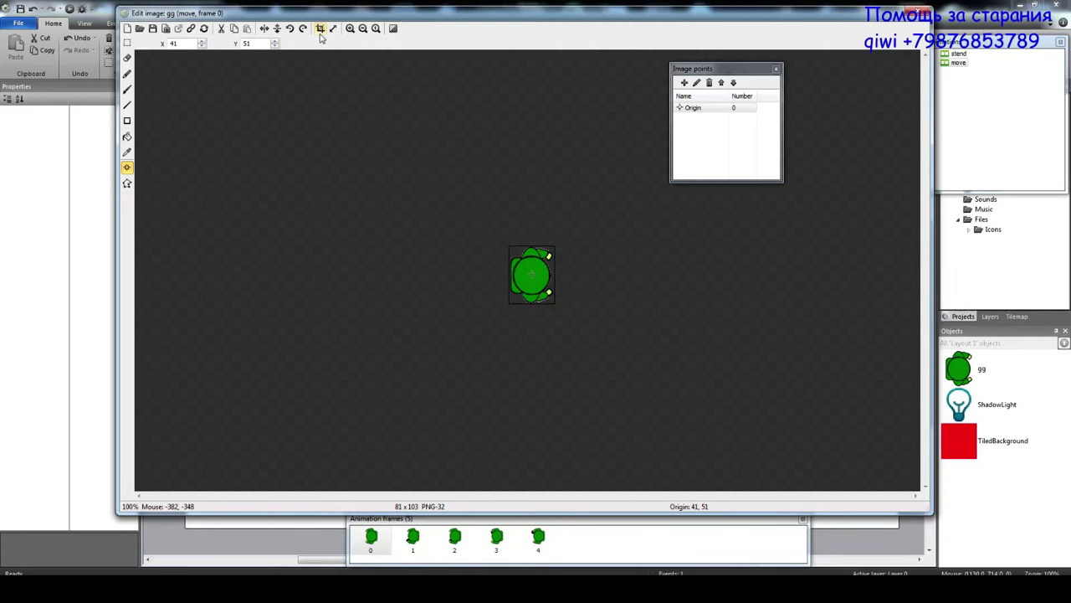
pyautogui.click(414, 541)
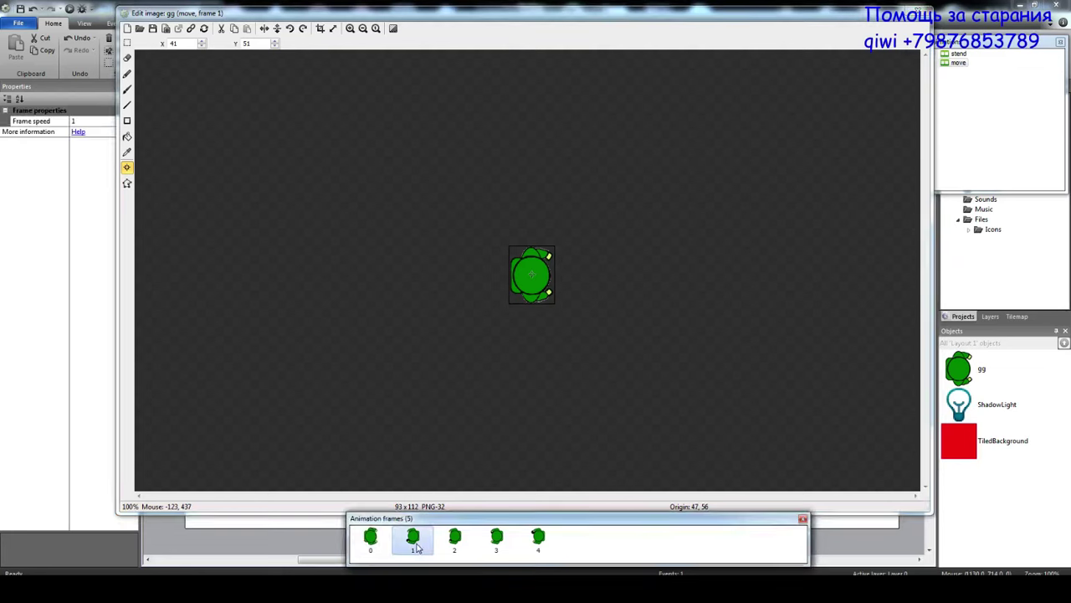
pyautogui.click(303, 30)
# - Rotate frames 2 and 3 of the move animation by 180 degrees and crop both to their outlines
pyautogui.click(454, 538)
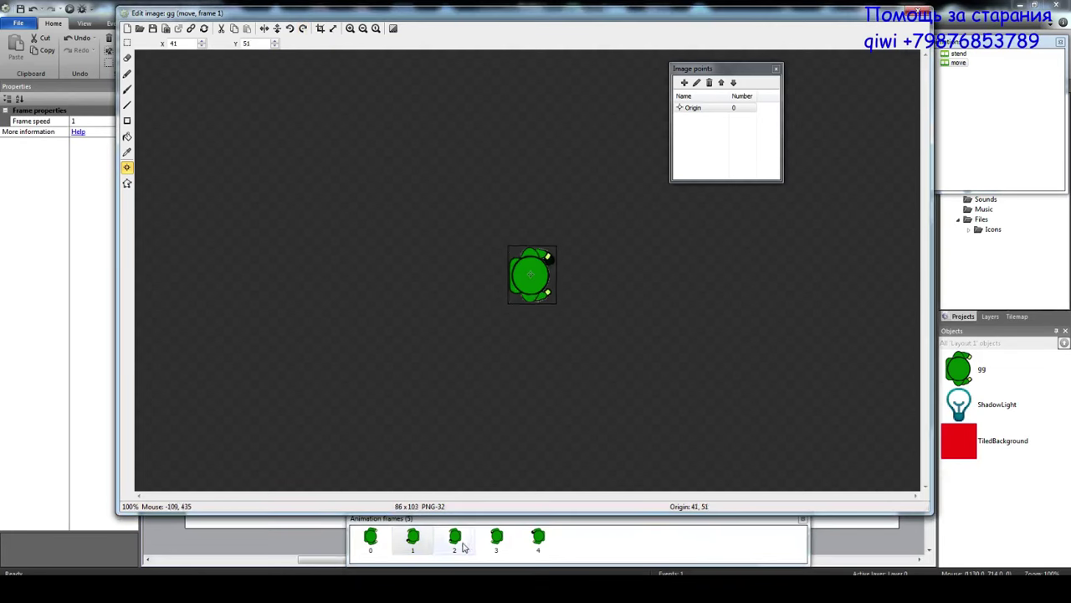
pyautogui.click(303, 29)
pyautogui.click(303, 29)
pyautogui.click(320, 28)
pyautogui.click(499, 546)
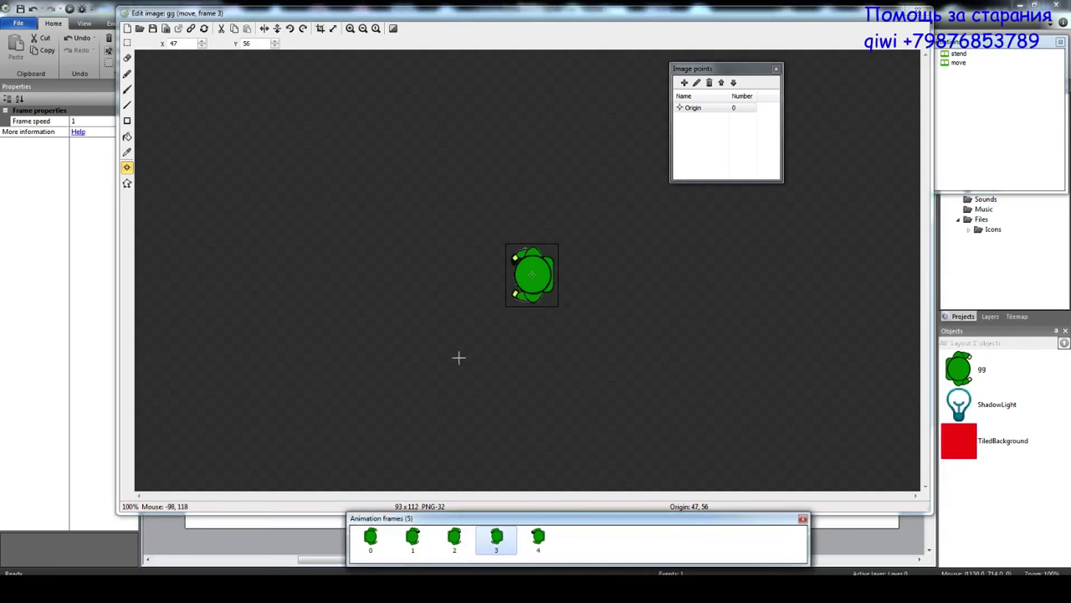
pyautogui.click(303, 30)
# - Rotate frame 4 of the move animation by 180 degrees and crop it, then review frames 0 and 1
pyautogui.click(538, 540)
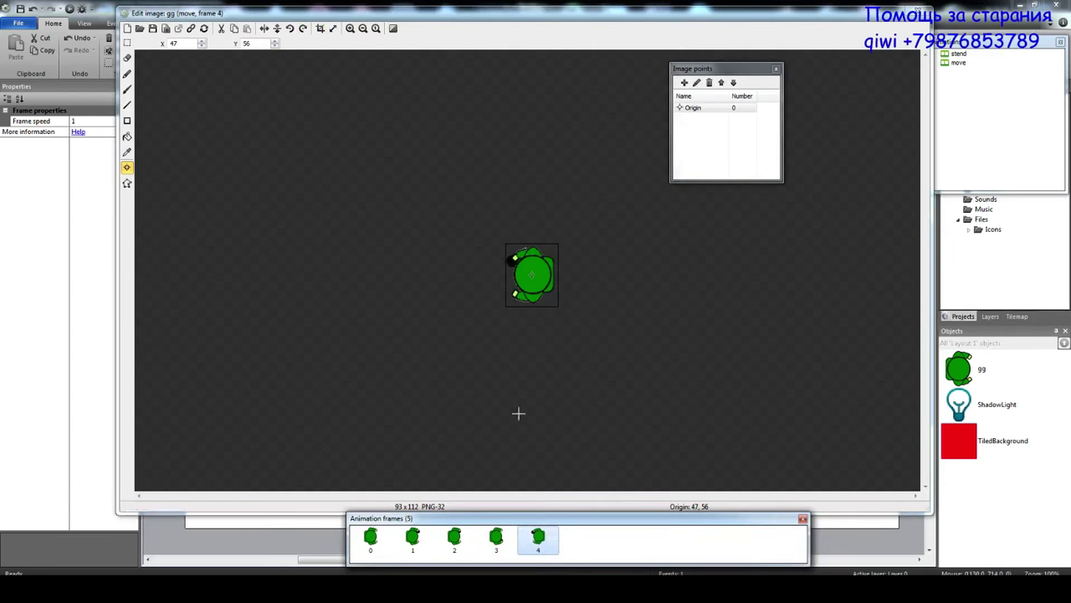
pyautogui.click(303, 29)
pyautogui.click(303, 30)
pyautogui.click(319, 29)
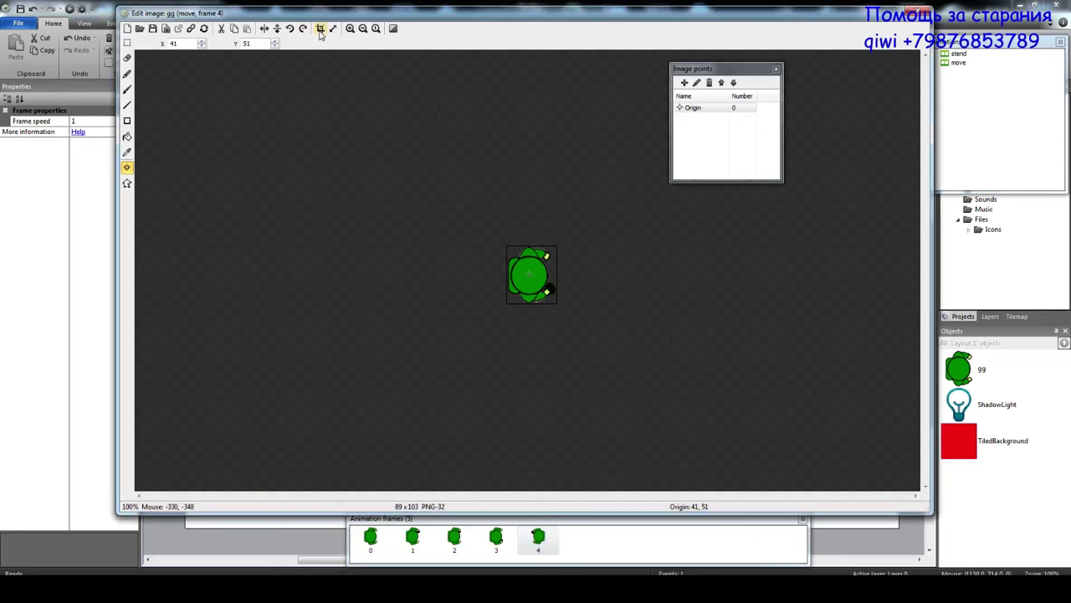
pyautogui.click(372, 540)
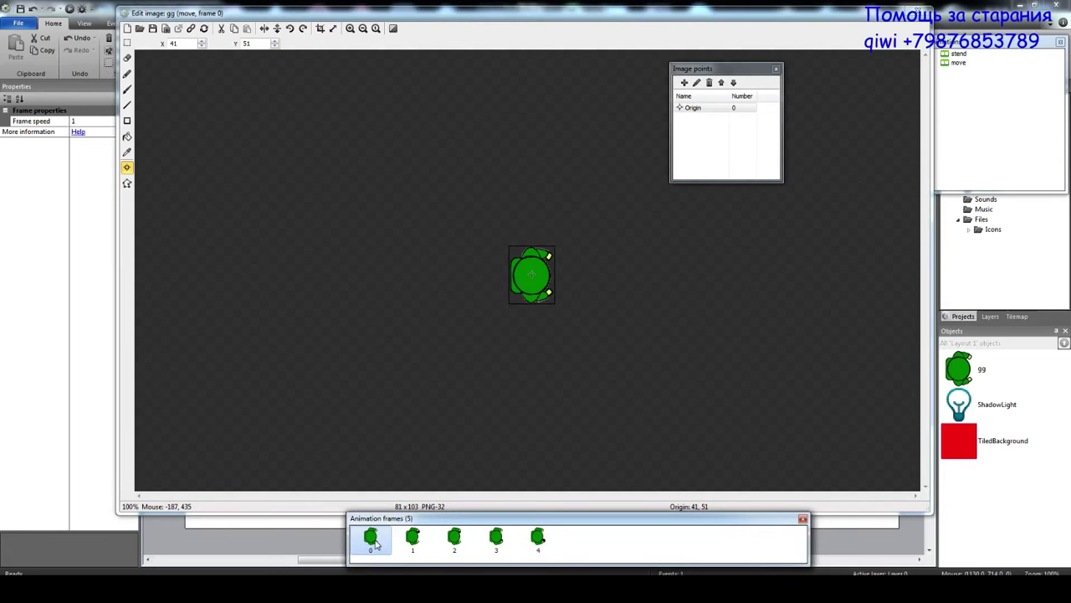
pyautogui.click(413, 544)
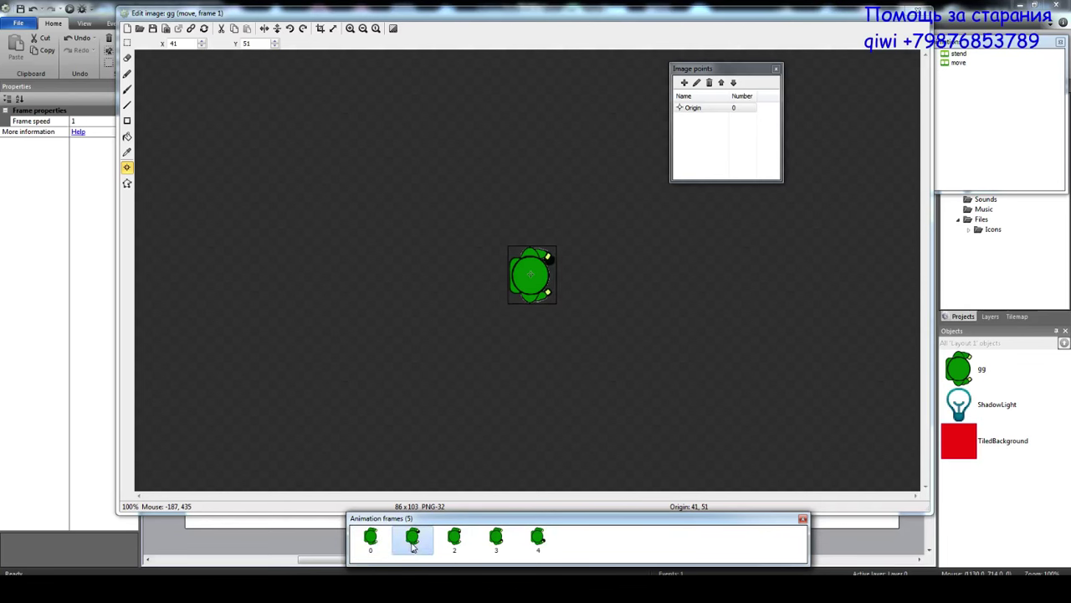
# - Compare frames 1 and 2 of the move animation and move frame 2 ahead of frame 1
pyautogui.click(452, 540)
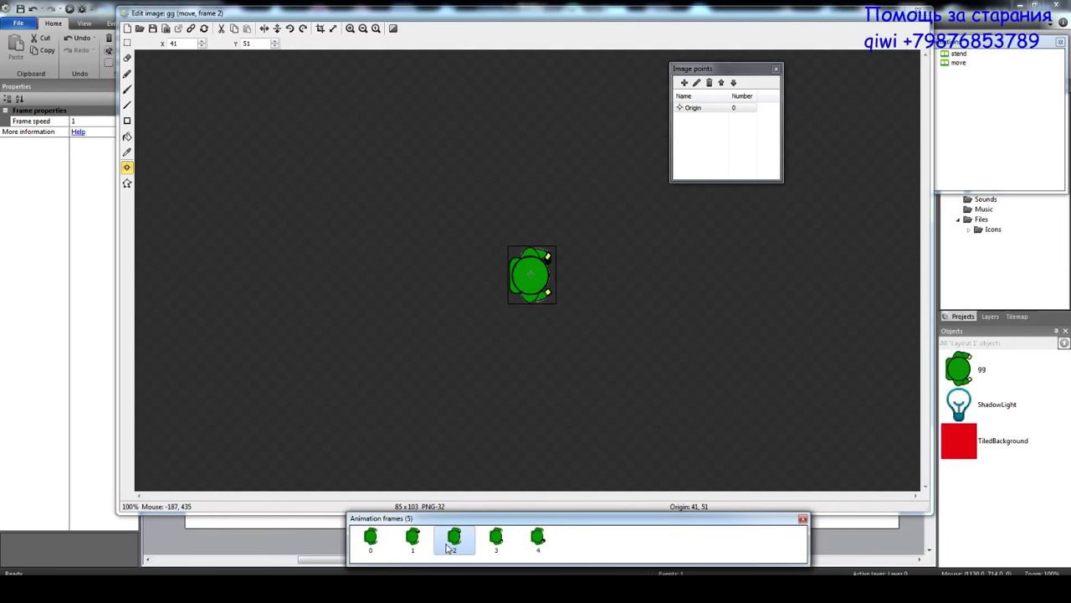
pyautogui.click(423, 546)
pyautogui.click(452, 546)
pyautogui.click(424, 547)
pyautogui.moveTo(456, 544); pyautogui.dragTo(410, 544)
pyautogui.click(456, 542)
pyautogui.click(418, 546)
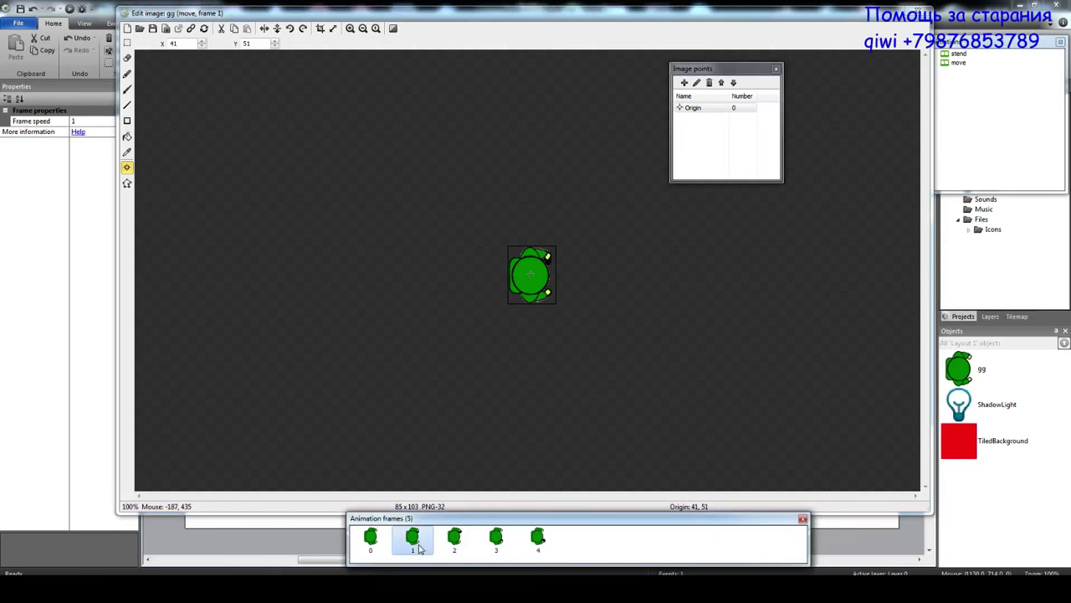
# - Duplicate frame 1 of the move animation, place the copy as frame 3, and check frames 1 to 3
pyautogui.rightClick(419, 547)
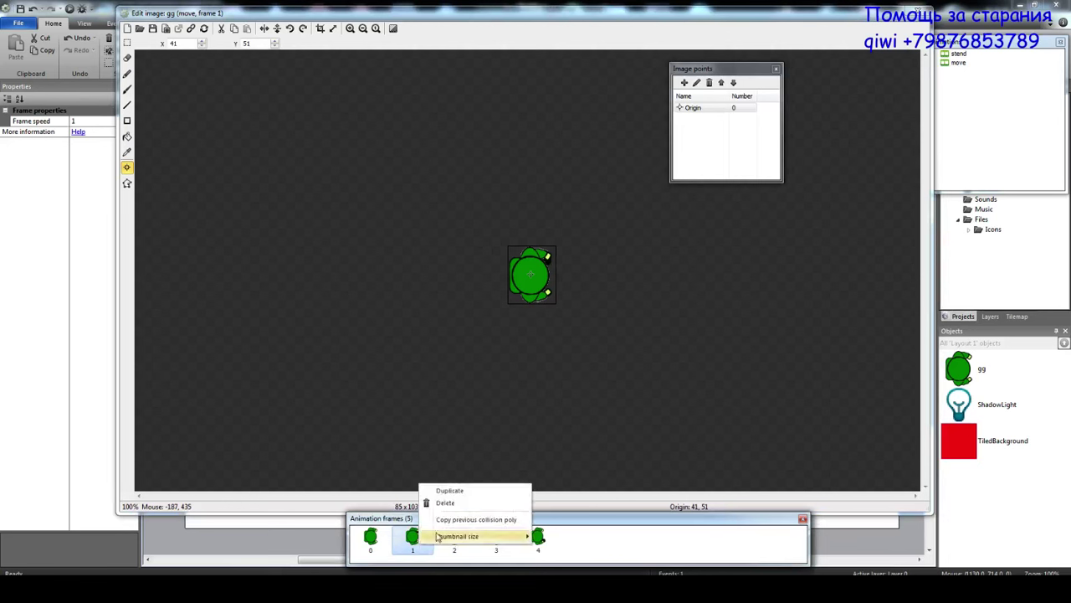
pyautogui.click(458, 498)
pyautogui.moveTo(455, 544); pyautogui.dragTo(503, 540)
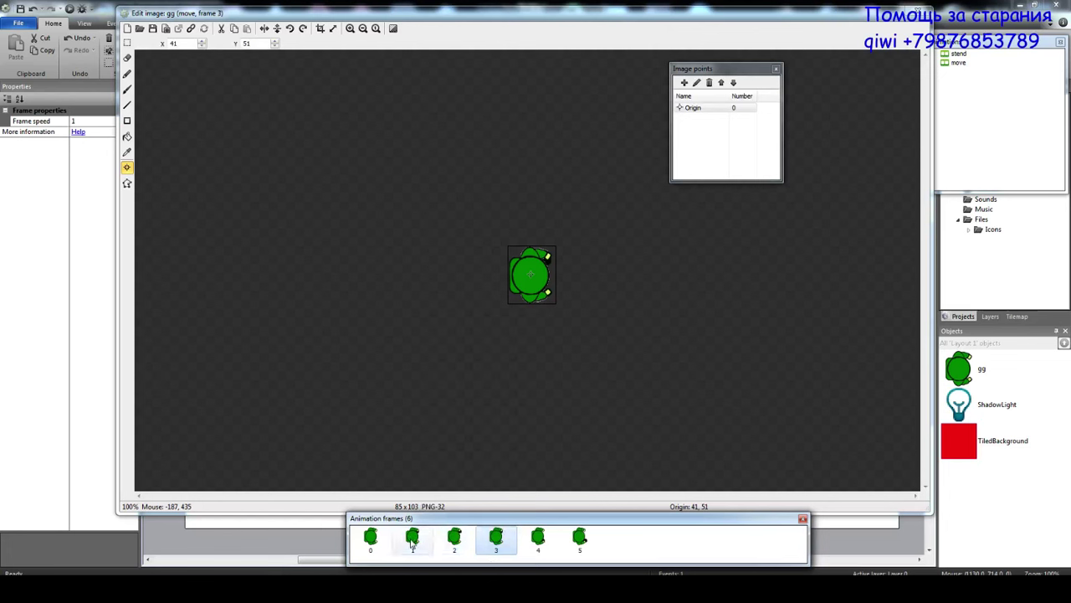
pyautogui.click(415, 543)
pyautogui.click(456, 542)
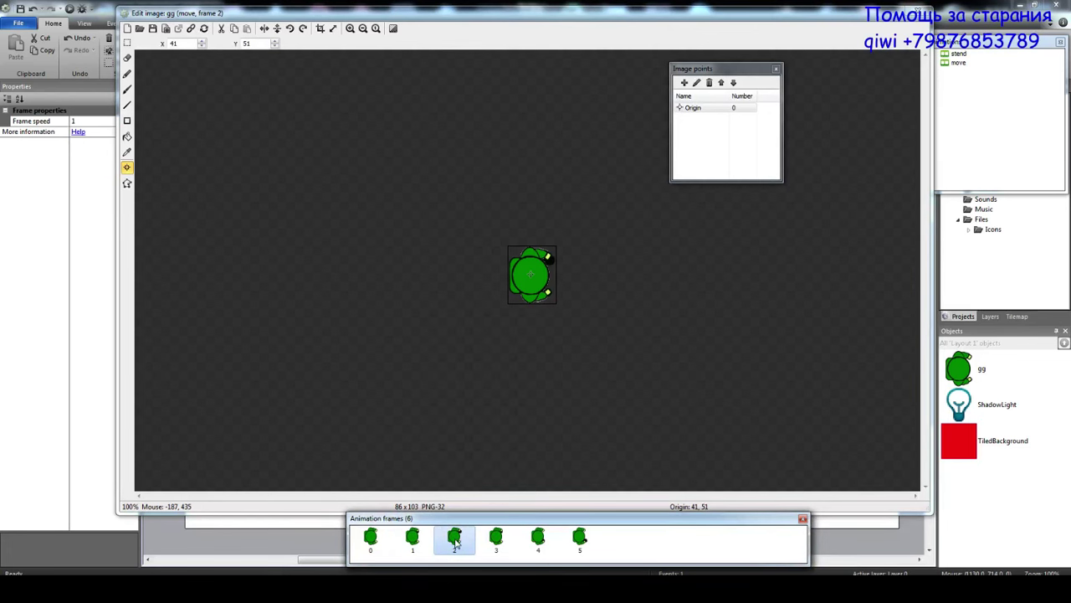
pyautogui.click(497, 542)
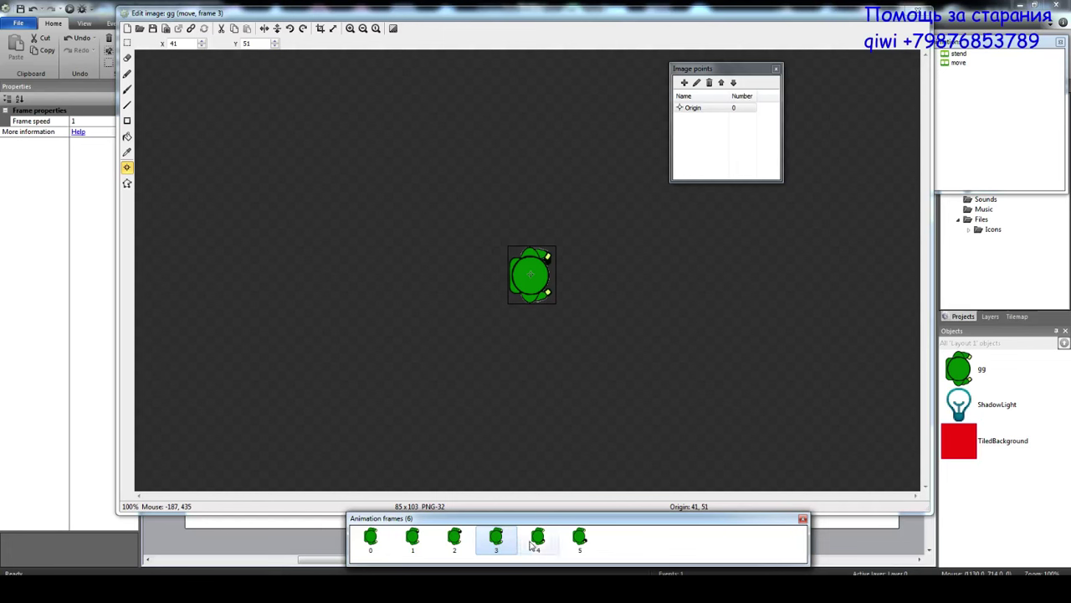
# - Duplicate frame 4 of the move animation with the copy as last frame 6, then close the image editor
pyautogui.click(581, 540)
pyautogui.click(540, 542)
pyautogui.rightClick(545, 546)
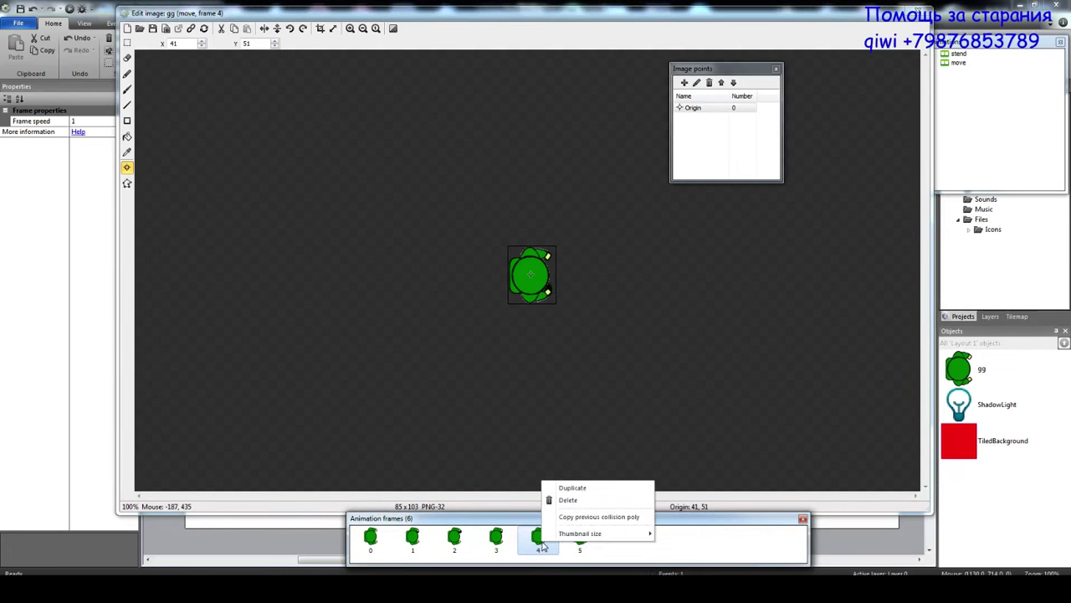
pyautogui.click(573, 488)
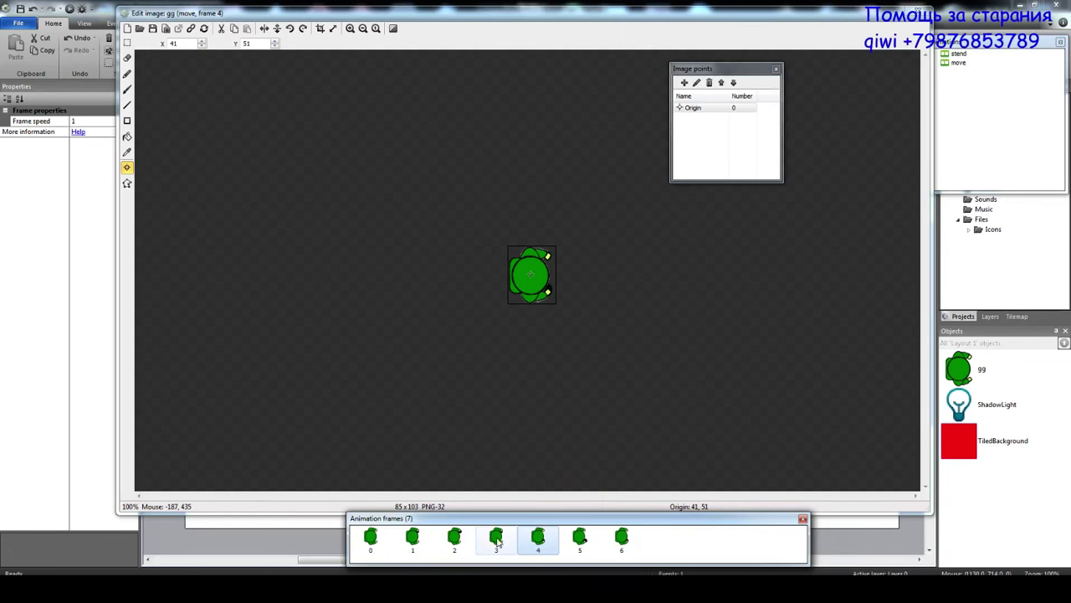
pyautogui.click(410, 540)
pyautogui.click(371, 540)
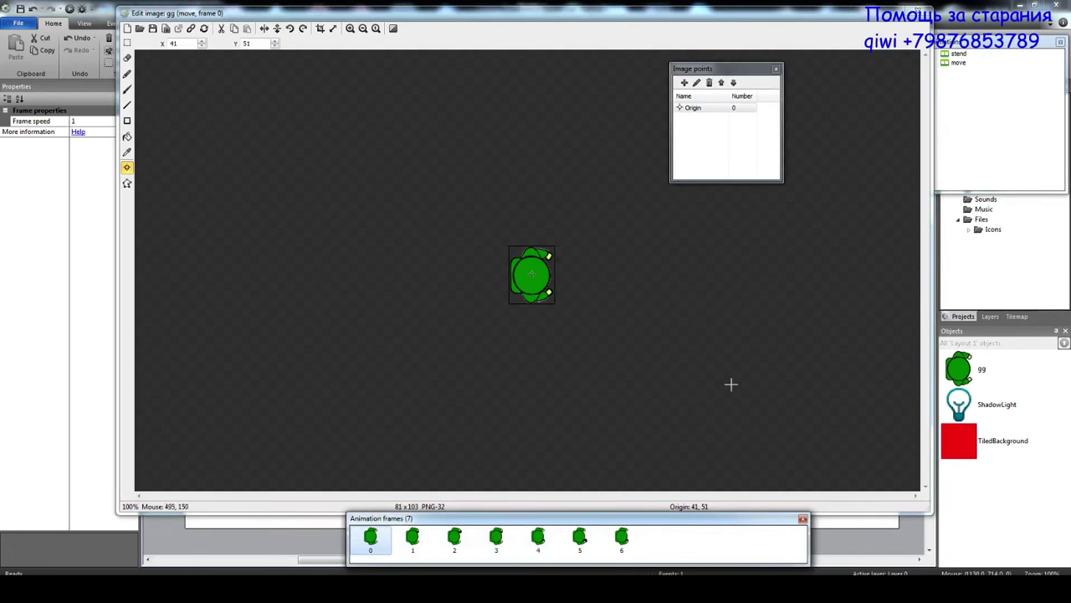
pyautogui.click(923, 13)
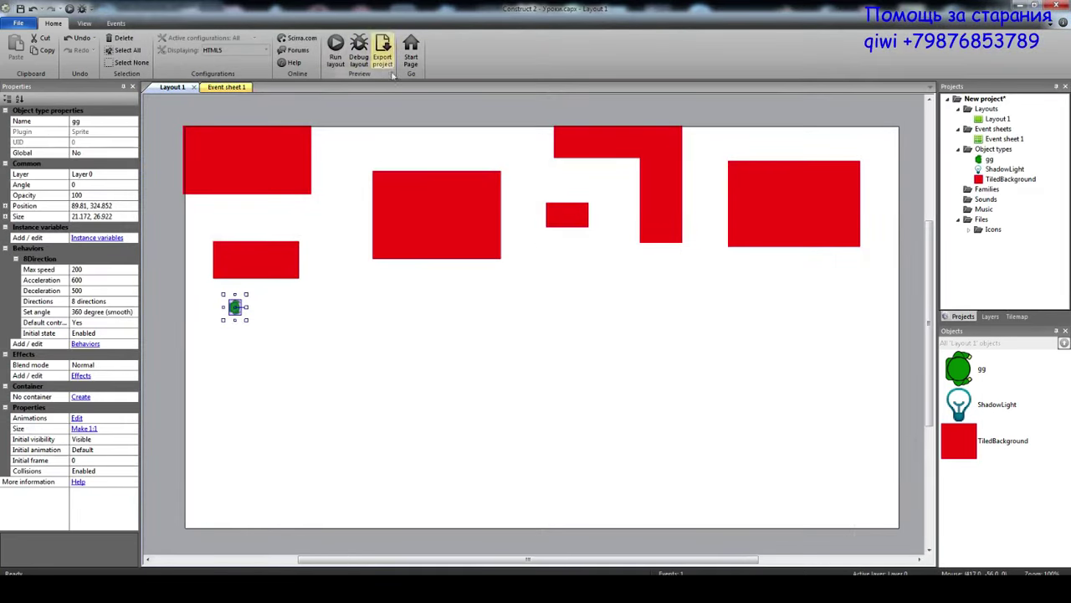
# - Run the layout, steer the soldier around in all directions to check its animation, and close the preview
pyautogui.click(336, 48)
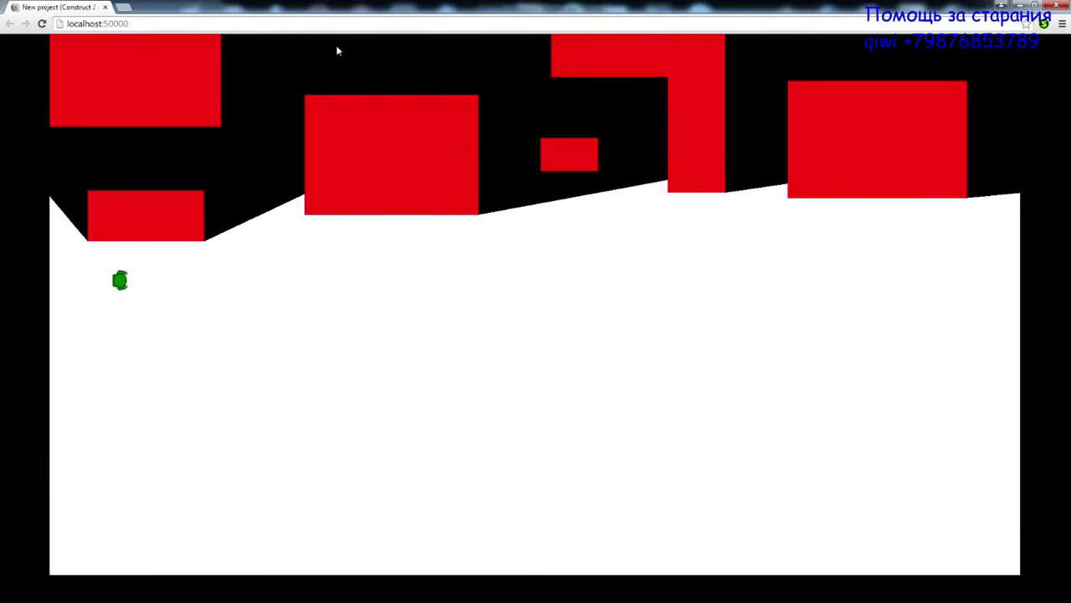
pyautogui.press('Right')
pyautogui.press('Down')
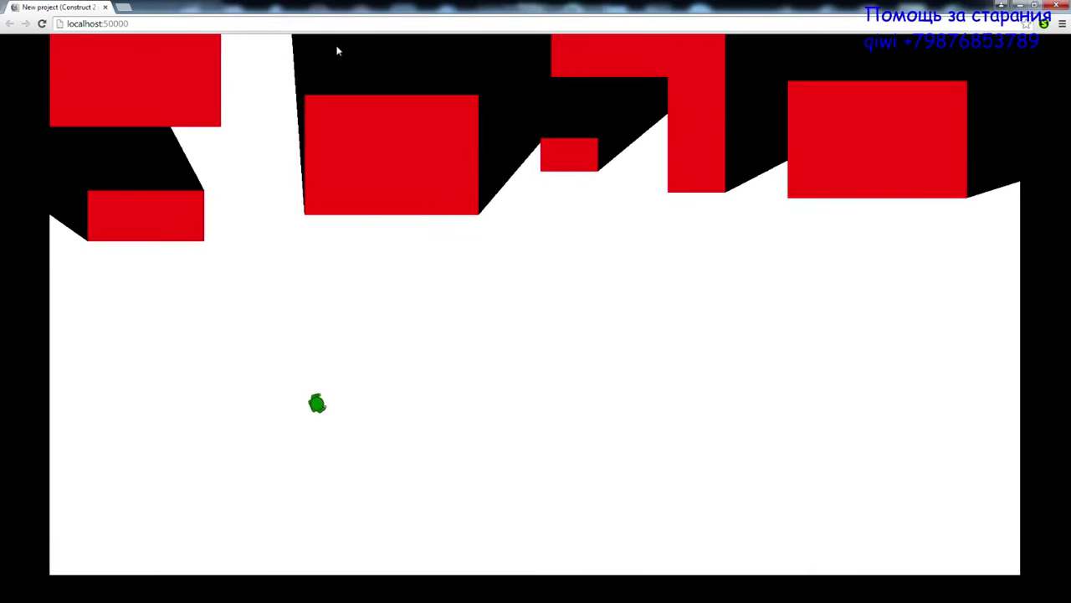
pyautogui.press('Up')
pyautogui.press('Left')
pyautogui.press('Up')
pyautogui.press('Up')
pyautogui.press('Down')
pyautogui.press('Right')
pyautogui.press('Right')
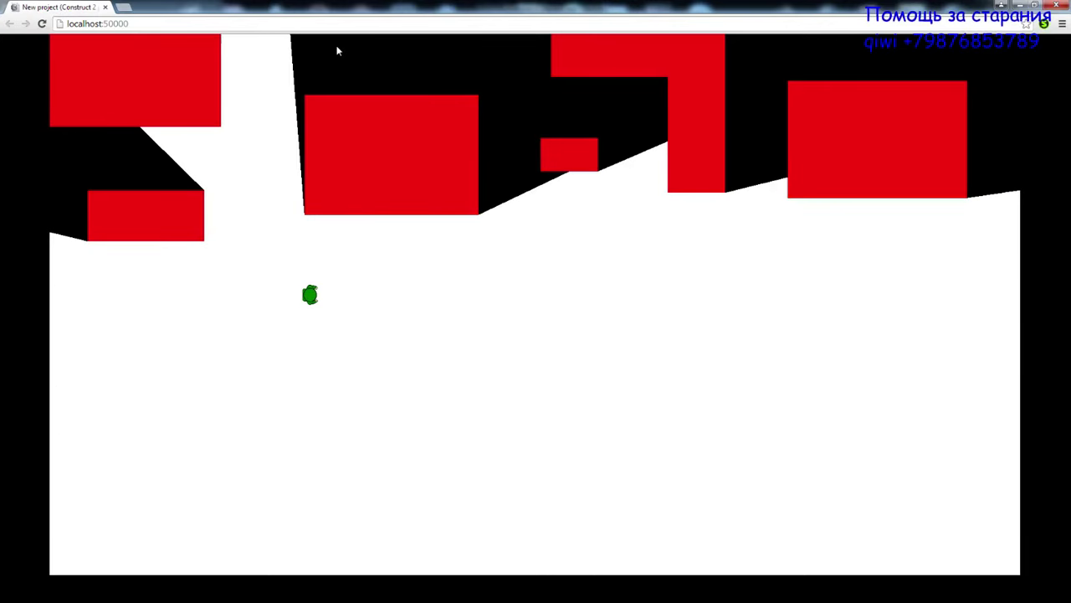
pyautogui.click(105, 7)
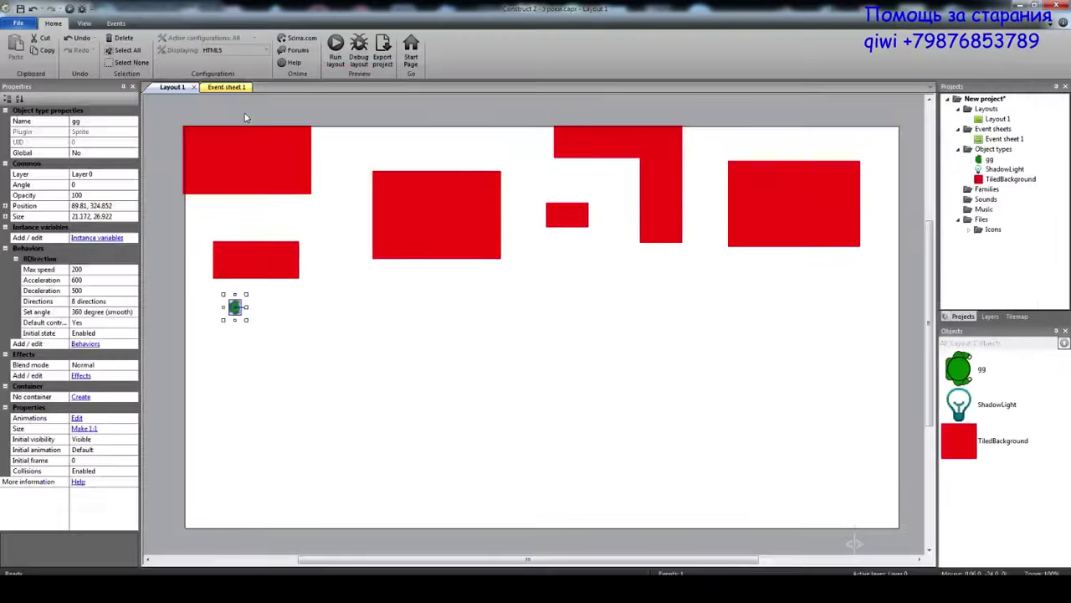
# - Add an event to Event sheet 1 with the gg condition 8Direction "Is moving"
pyautogui.click(216, 87)
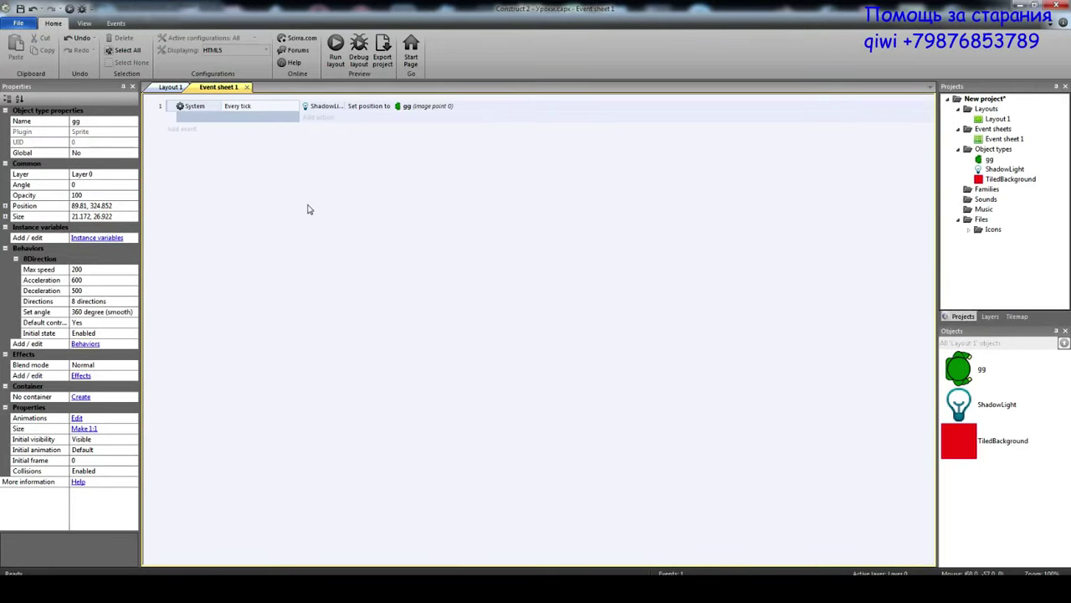
pyautogui.click(187, 132)
pyautogui.click(566, 173)
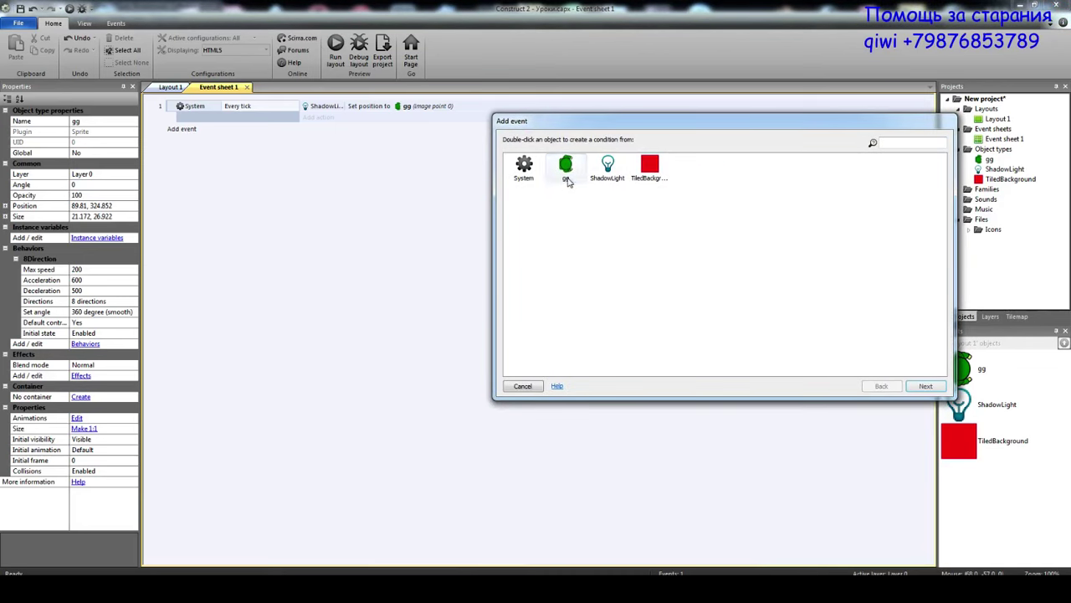
pyautogui.doubleClick(566, 174)
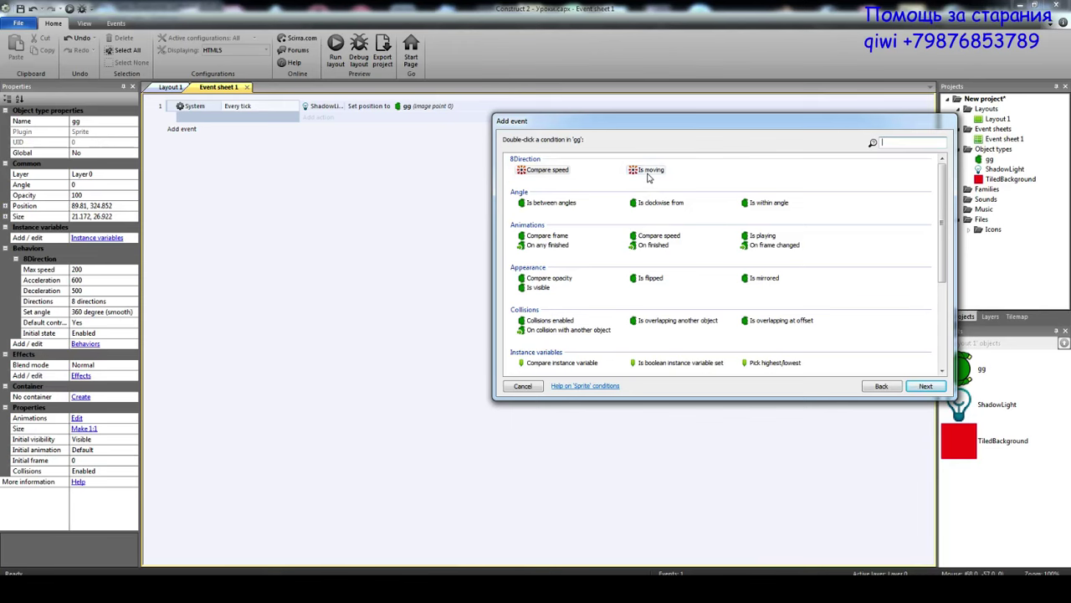
pyautogui.doubleClick(649, 171)
# - Give the "Is moving" event a gg Set animation action that plays "move" from the beginning
pyautogui.click(313, 131)
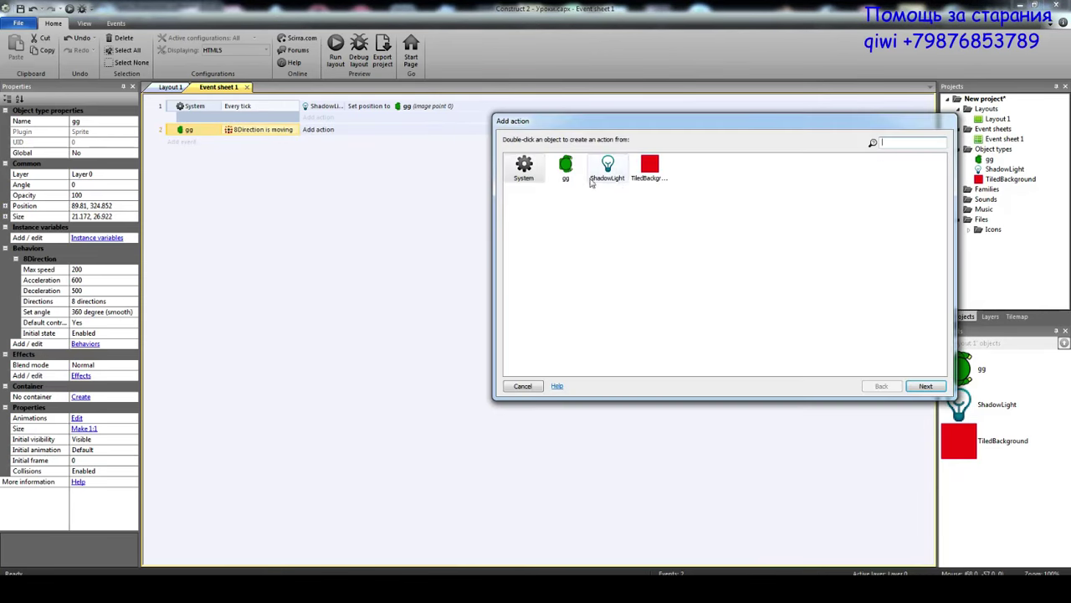
pyautogui.doubleClick(566, 170)
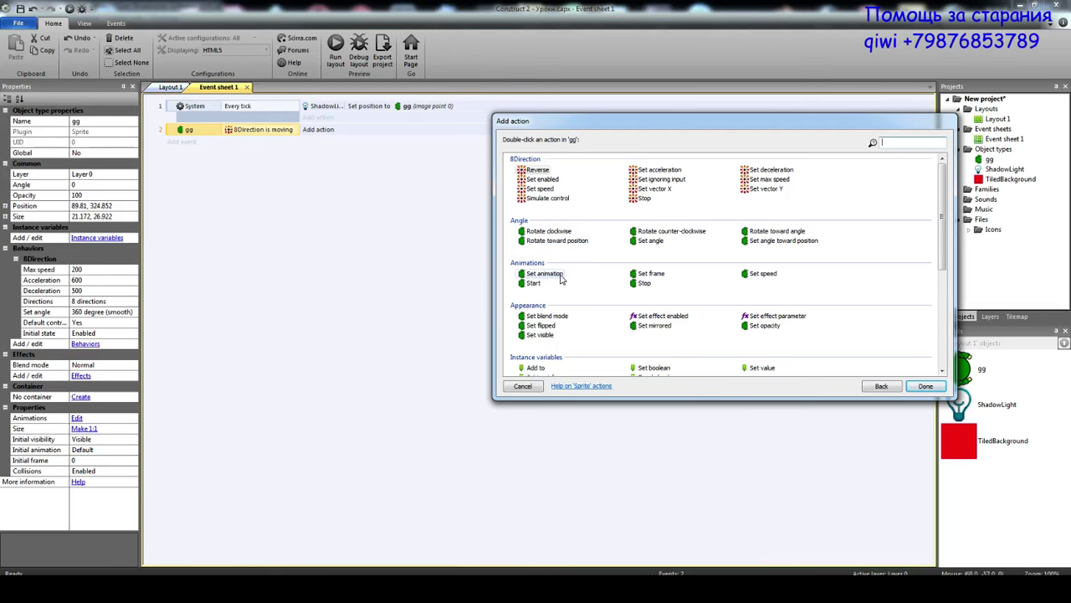
pyautogui.doubleClick(559, 275)
pyautogui.click(577, 385)
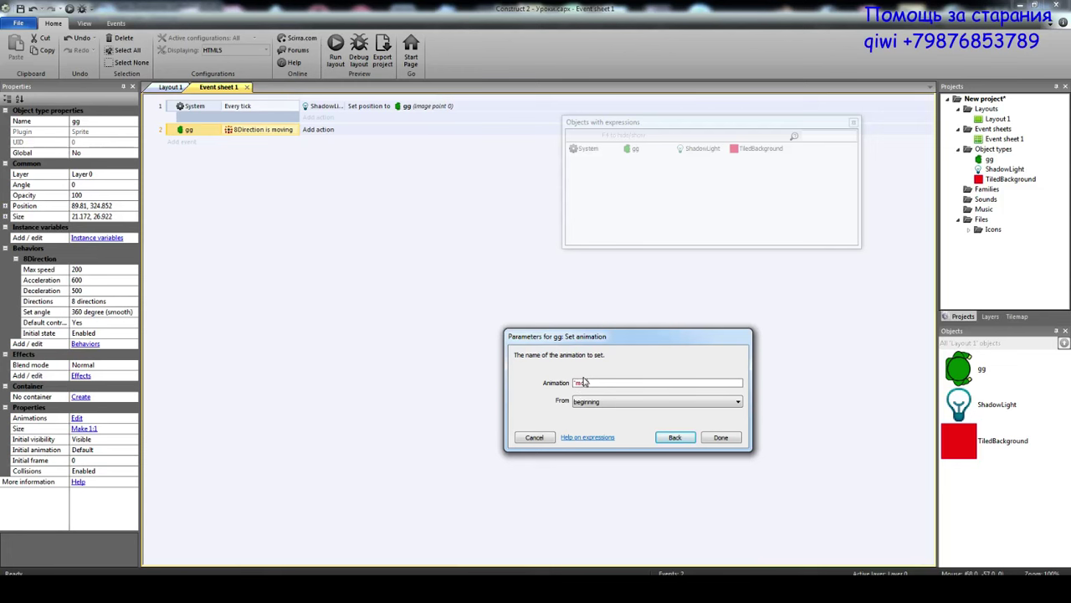
pyautogui.click(724, 438)
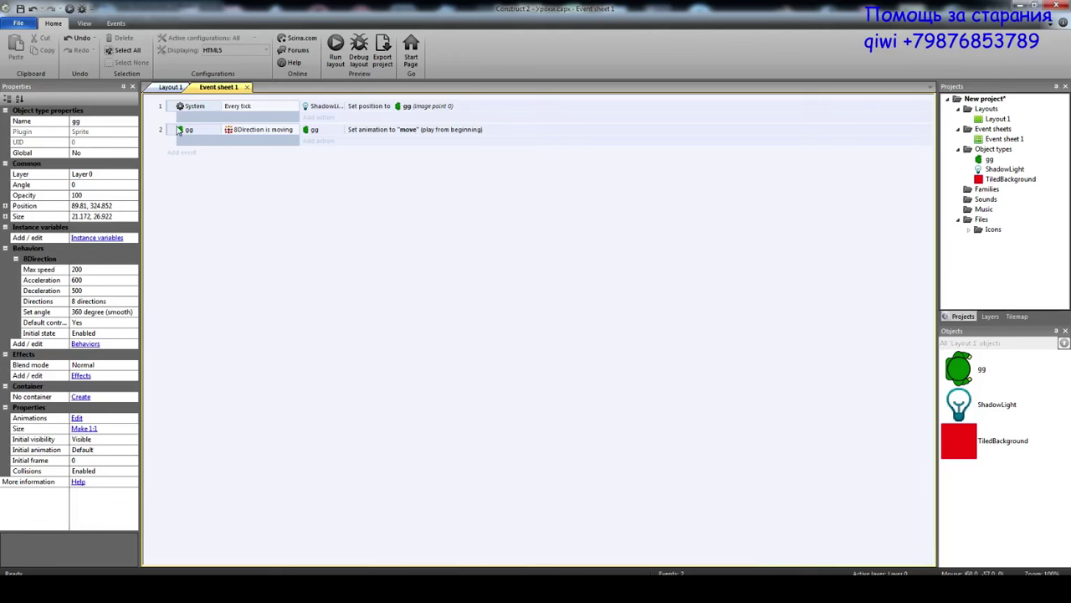
# - Duplicate the "Is moving" event and invert the condition of the copy
pyautogui.click(174, 132)
pyautogui.hotkey('ctrl', 'c')
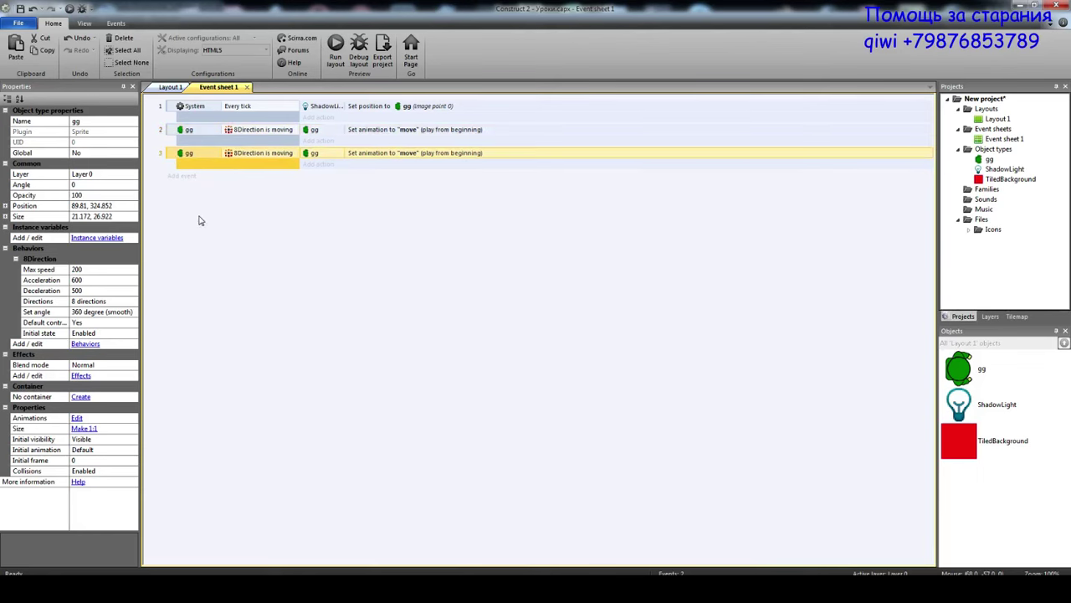
pyautogui.hotkey('ctrl', 'v')
pyautogui.rightClick(244, 164)
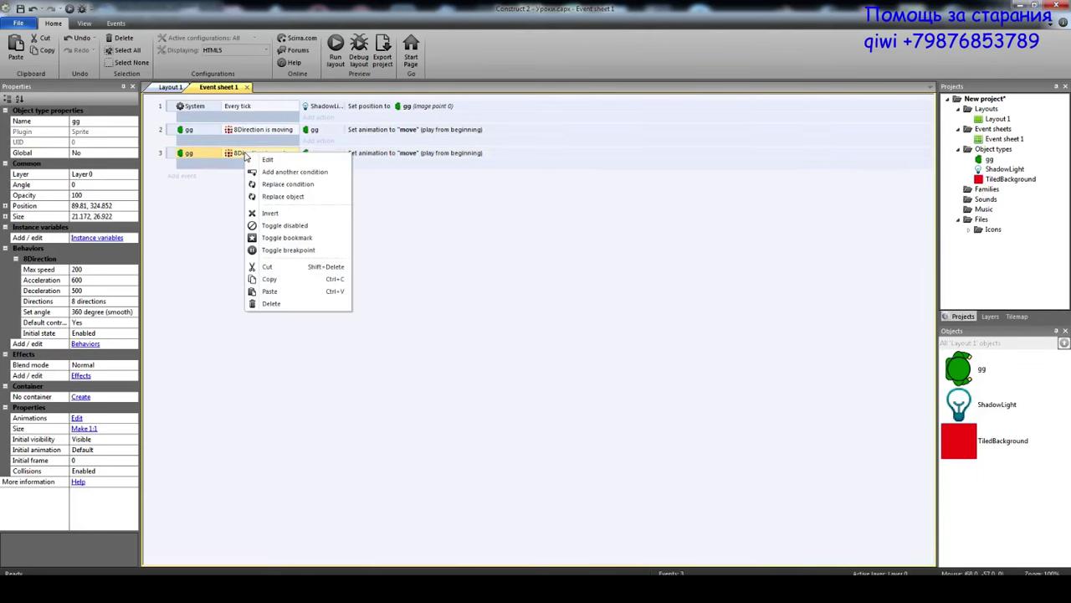
pyautogui.click(282, 215)
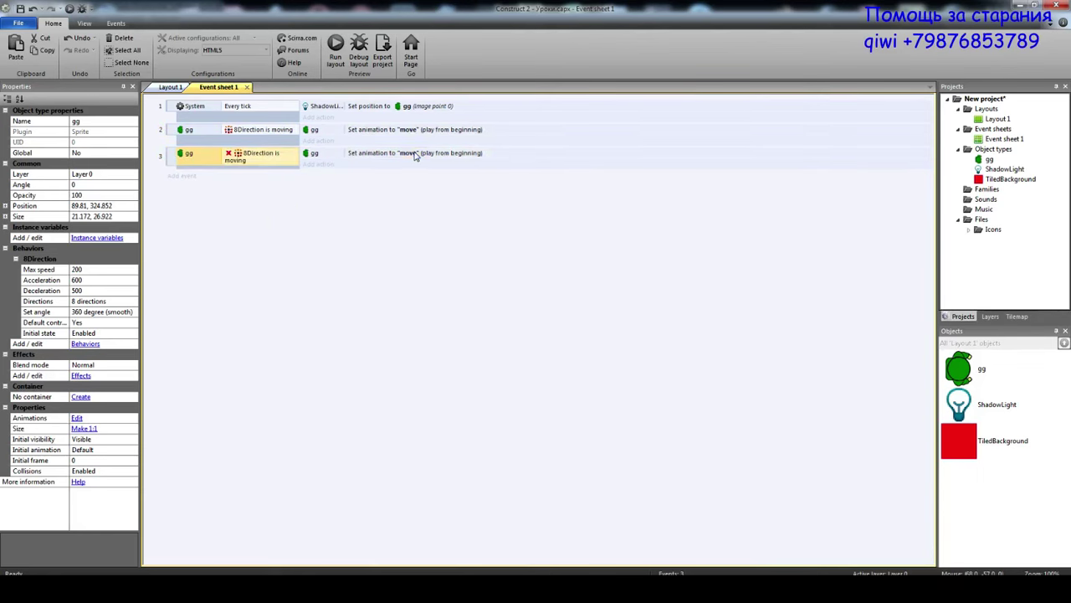
# - Set the animation in the inverted event's action to "stend"
pyautogui.doubleClick(414, 153)
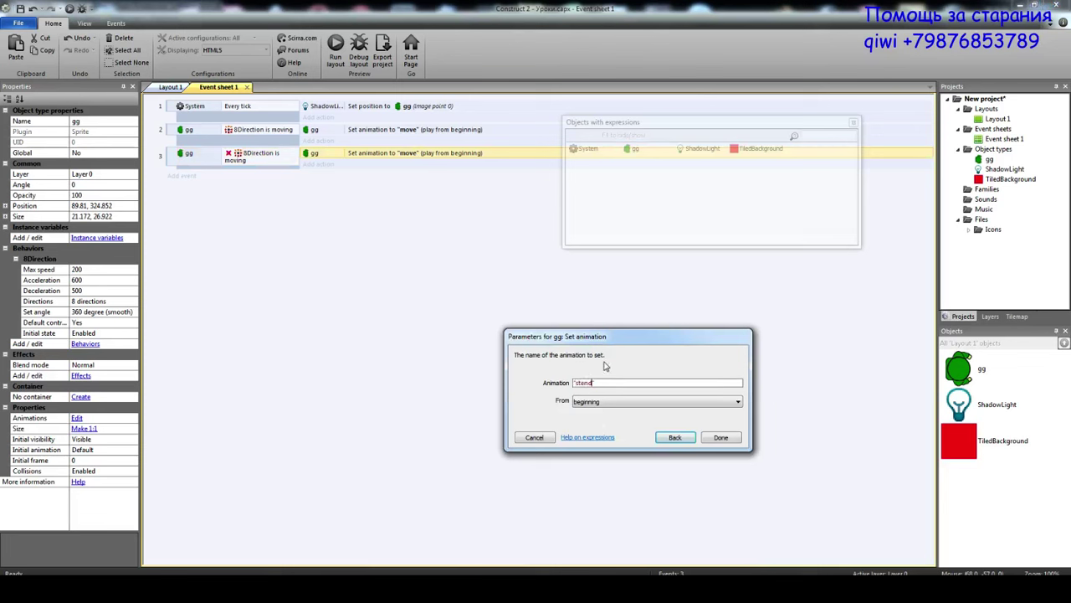
pyautogui.click(713, 438)
pyautogui.click(706, 438)
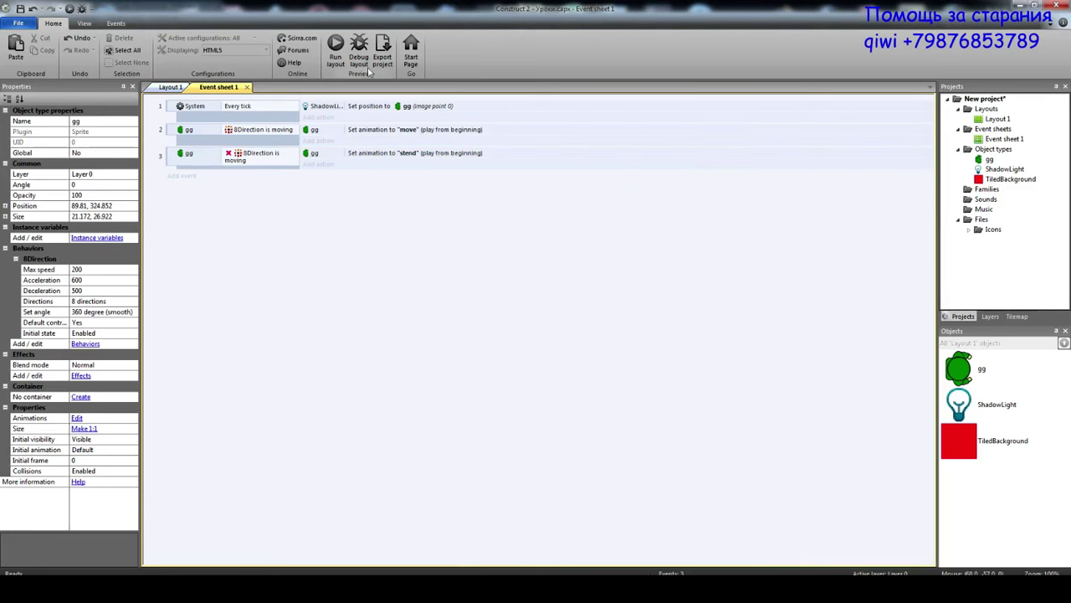
# - Run the layout and walk the soldier between the red walls to test the move and stend animations
pyautogui.click(336, 49)
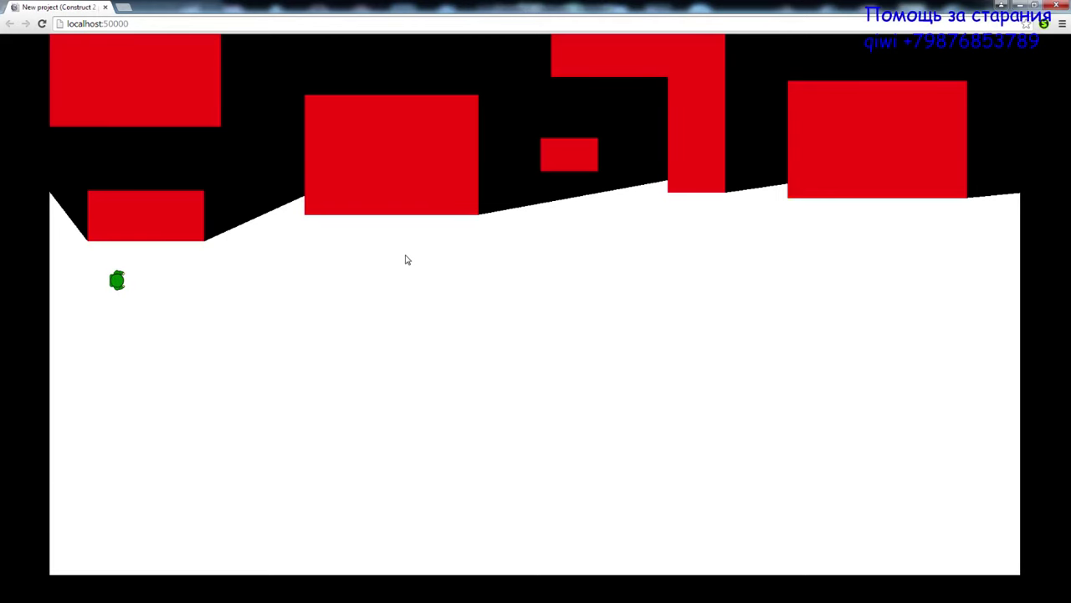
pyautogui.press('Right')
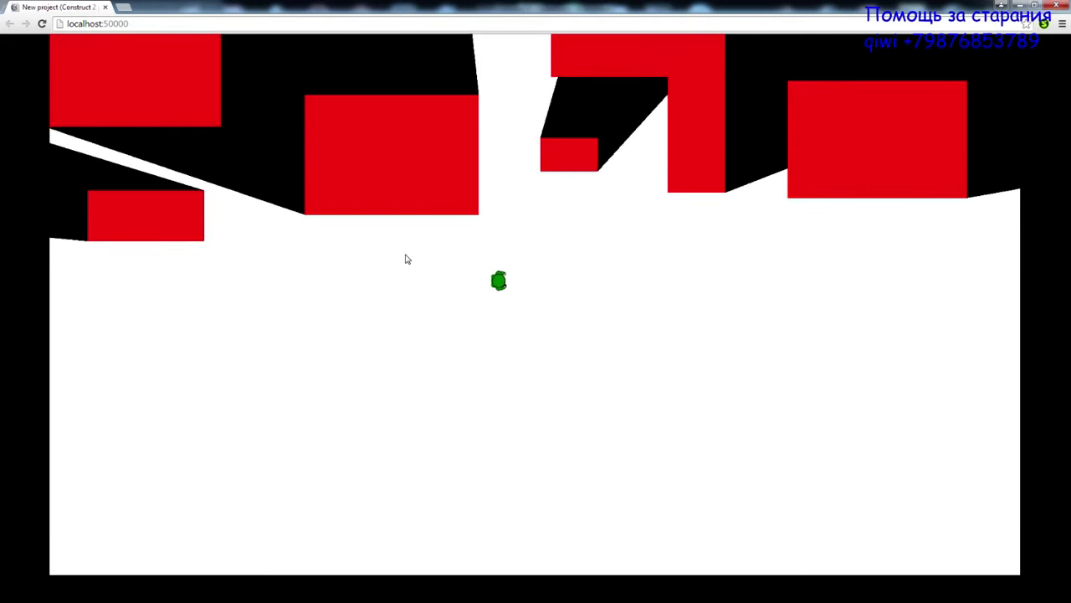
pyautogui.press('Down')
pyautogui.press('Left')
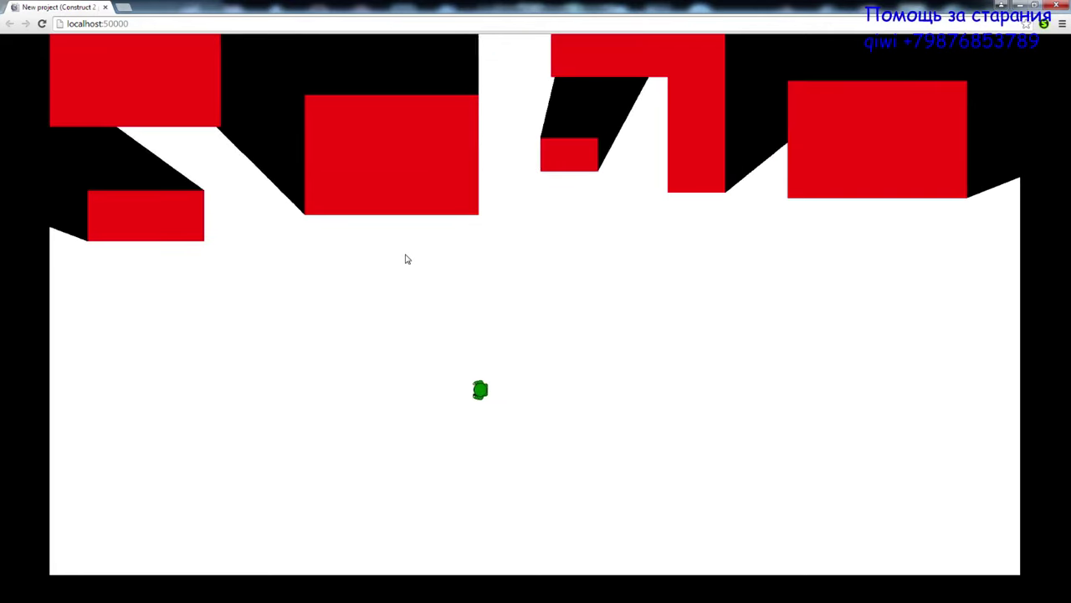
pyautogui.press('Up')
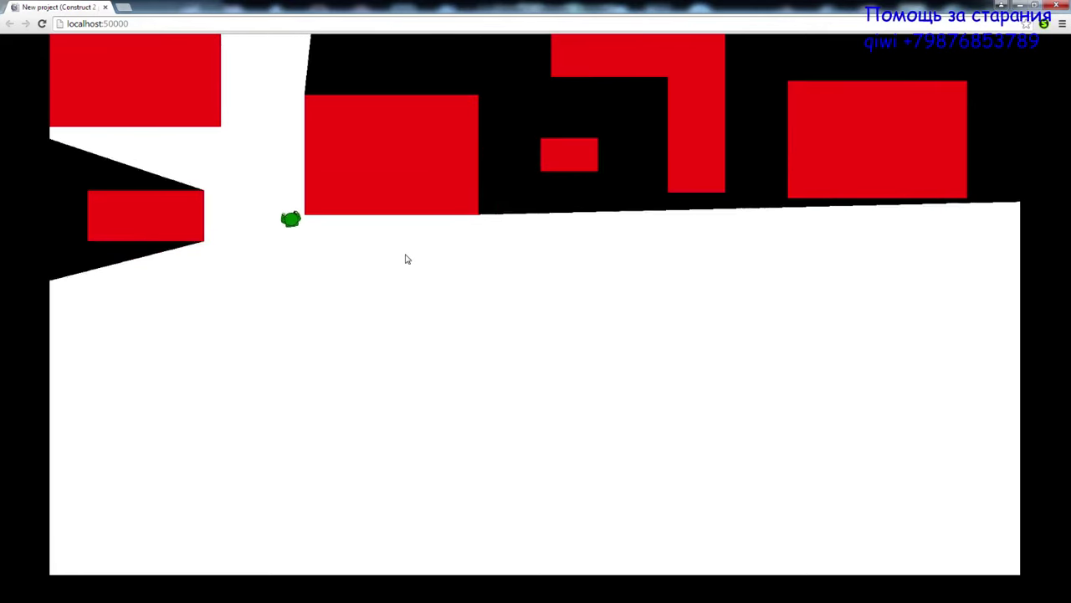
pyautogui.press('Right')
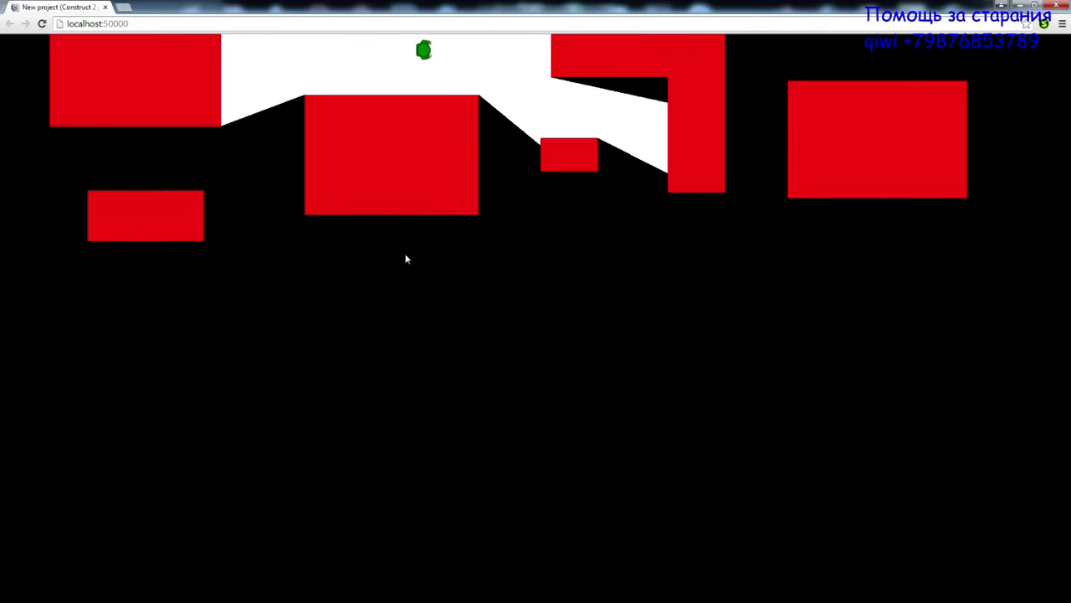
pyautogui.press('Down')
pyautogui.press('Down')
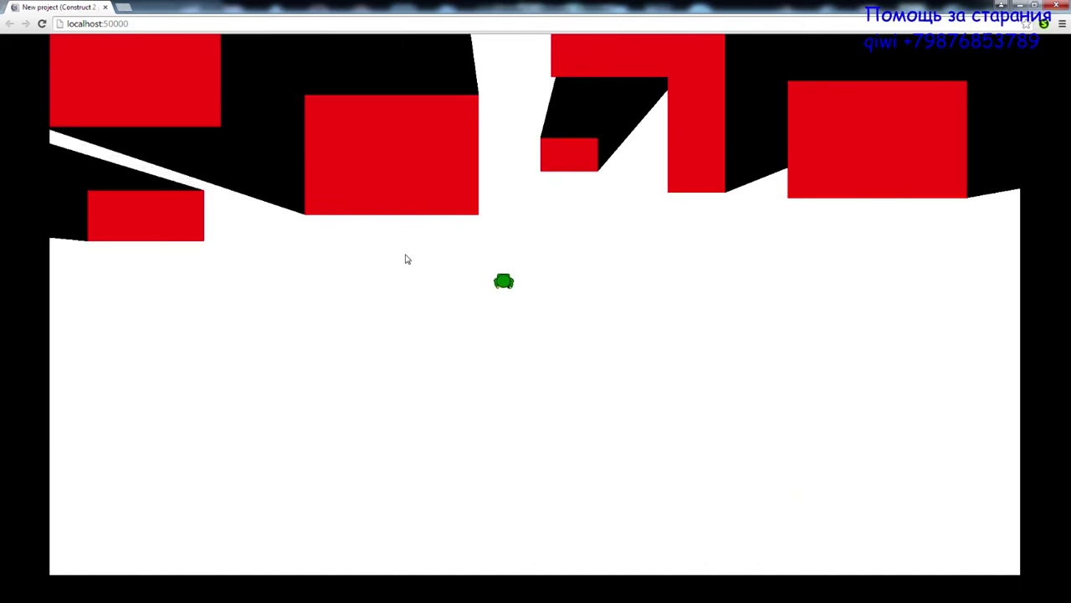
pyautogui.press('Left')
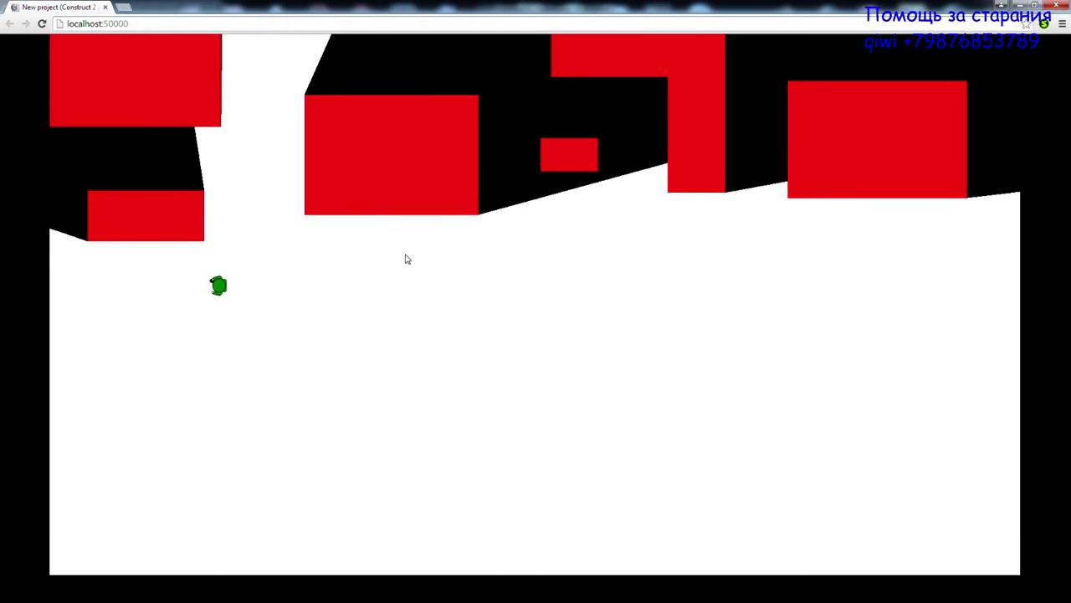
pyautogui.press('Right')
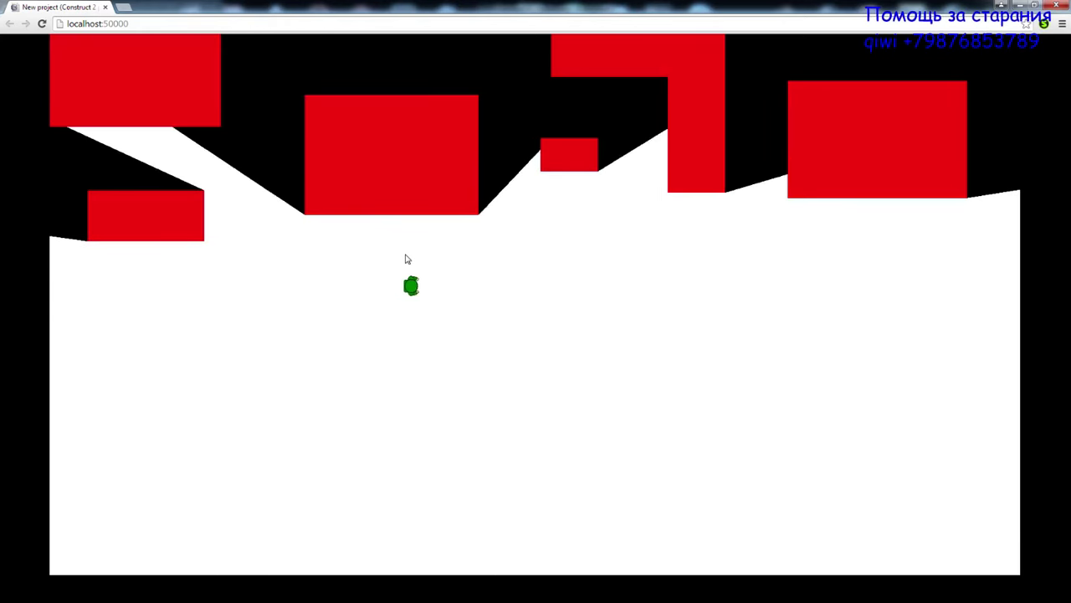
pyautogui.press('Right')
pyautogui.press('Right')
pyautogui.press('Right')
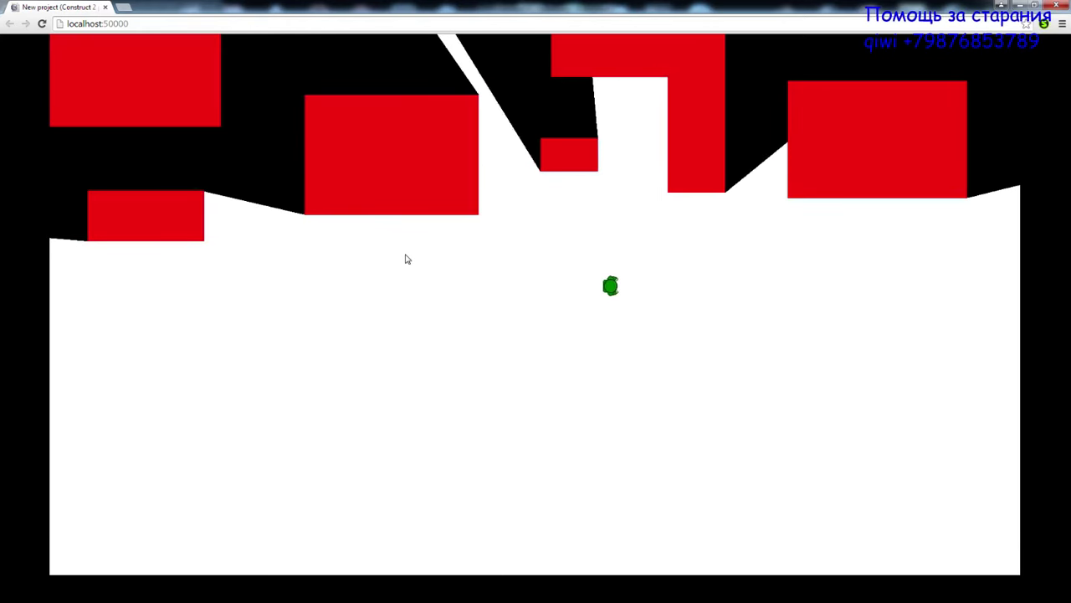
# - Walk the soldier around the rightmost red wall and across the open floor in all directions, checking the animations and shadows
pyautogui.press('Up')
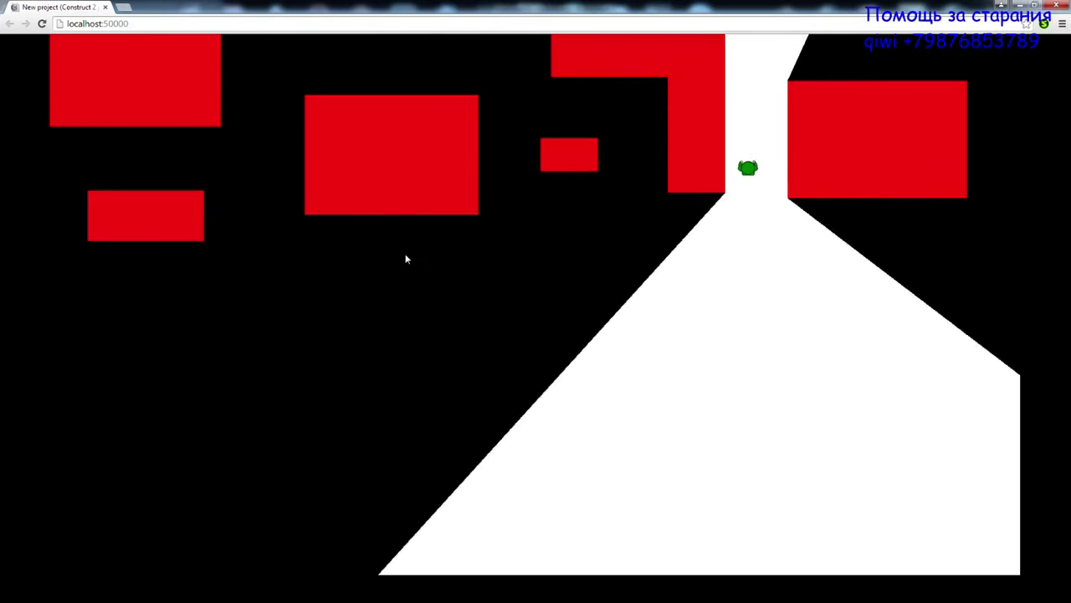
pyautogui.press('Right')
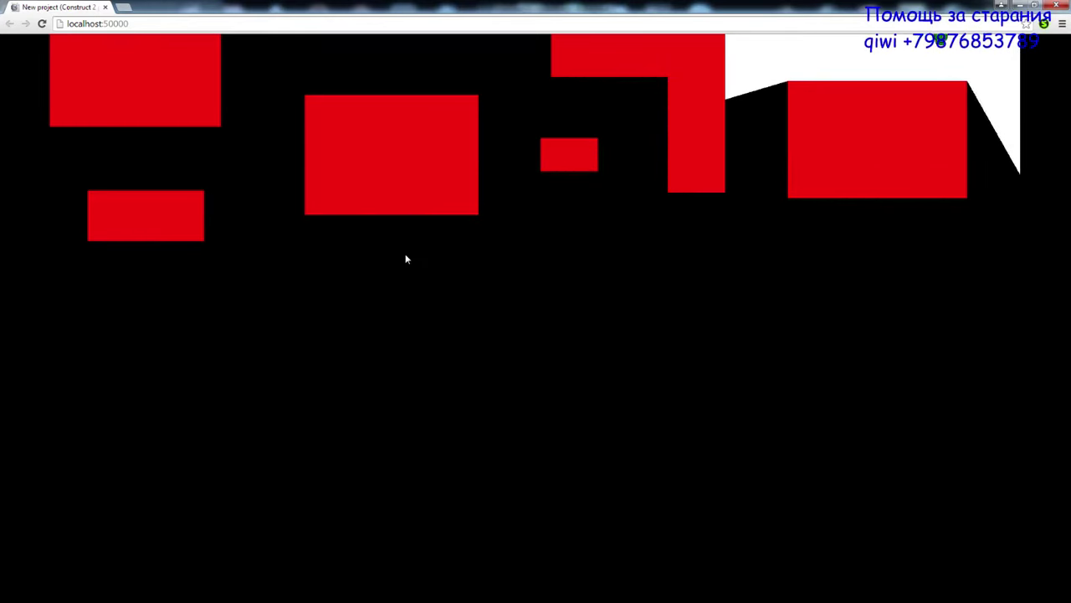
pyautogui.press('Down')
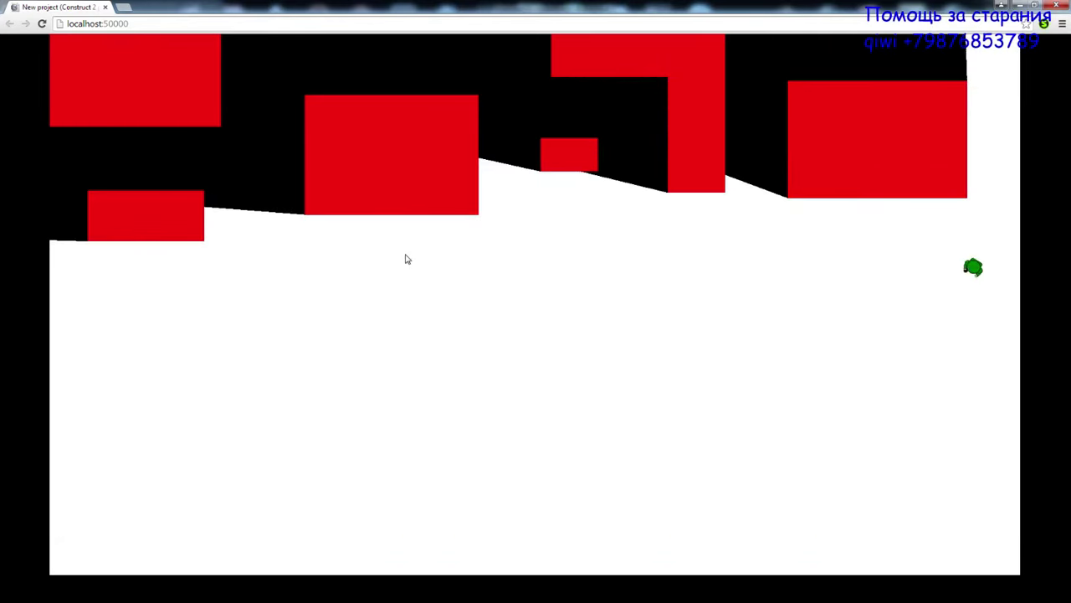
pyautogui.press('Left')
pyautogui.press('Left')
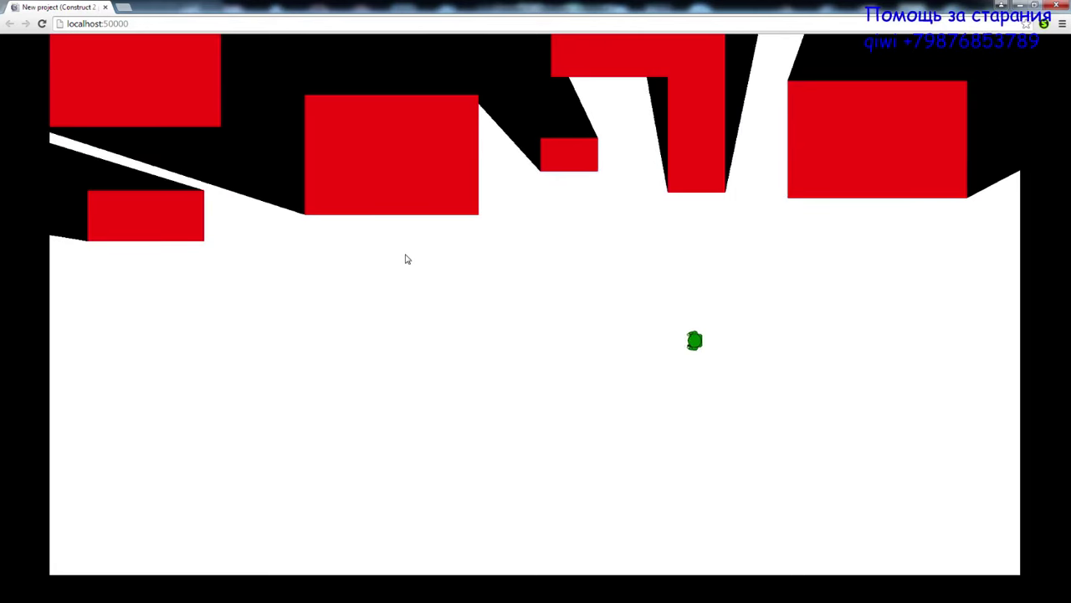
pyautogui.press('Left')
pyautogui.press('Up')
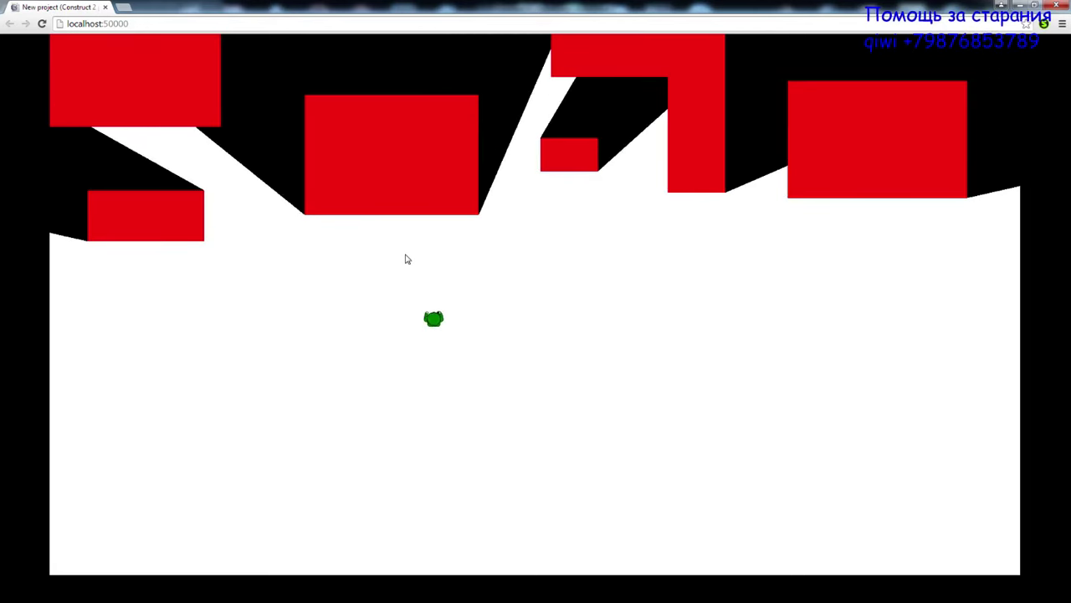
pyautogui.press('Right')
pyautogui.press('Left')
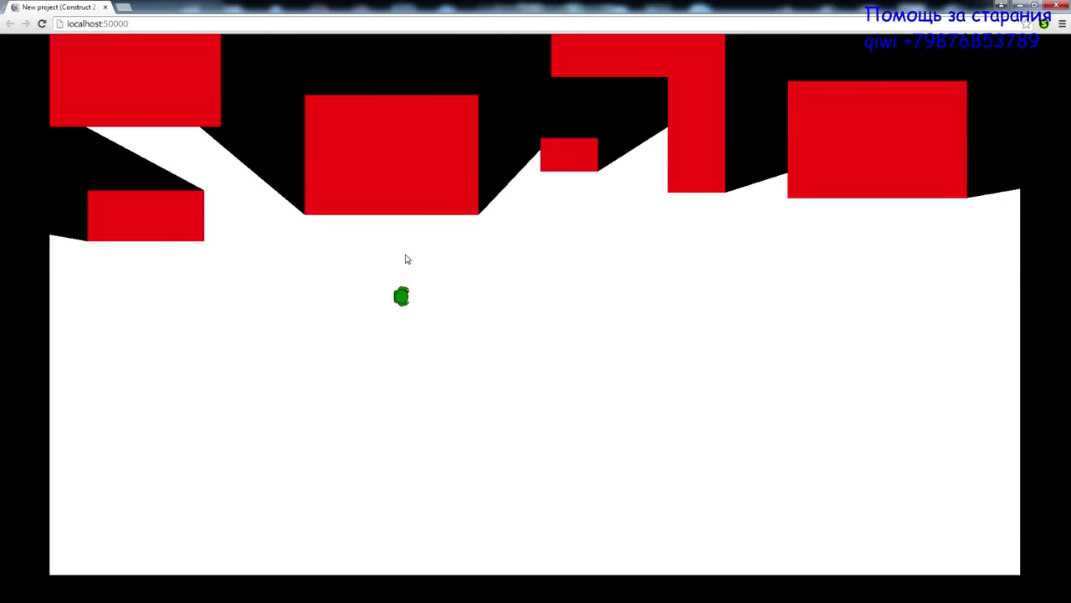
pyautogui.press('Right')
pyautogui.press('Down')
pyautogui.press('Left')
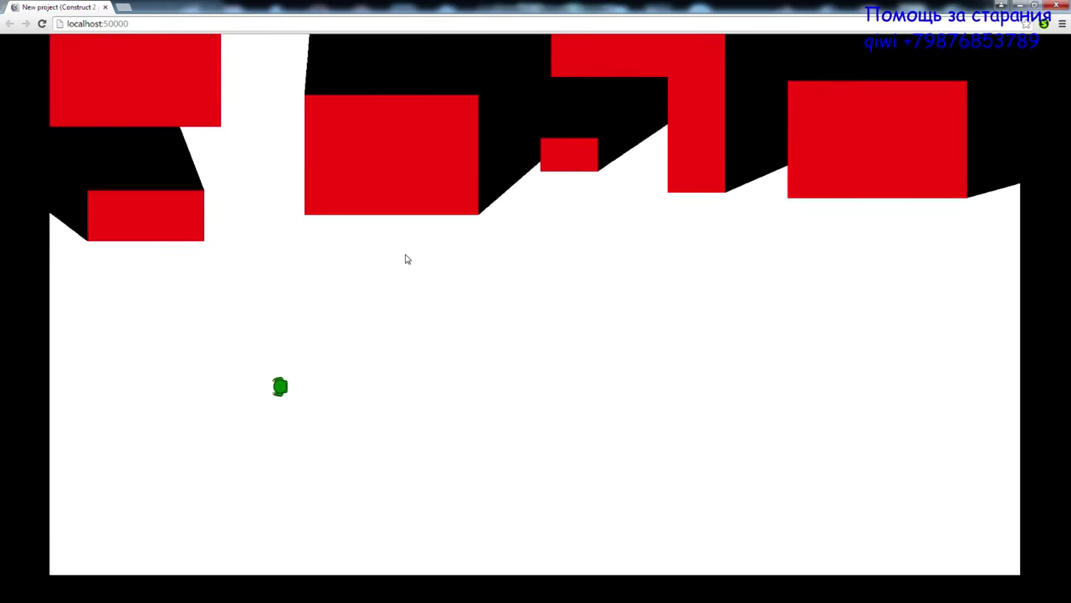
pyautogui.press('Up')
pyautogui.press('Right')
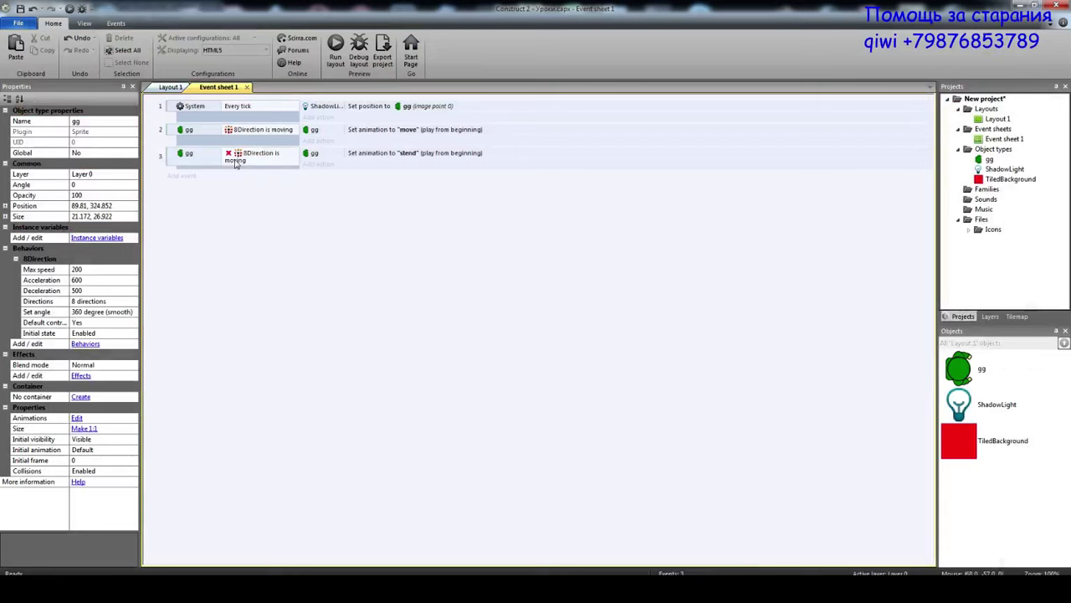
# - Switch from the event sheet back to Layout 1 and save the project
pyautogui.click(171, 87)
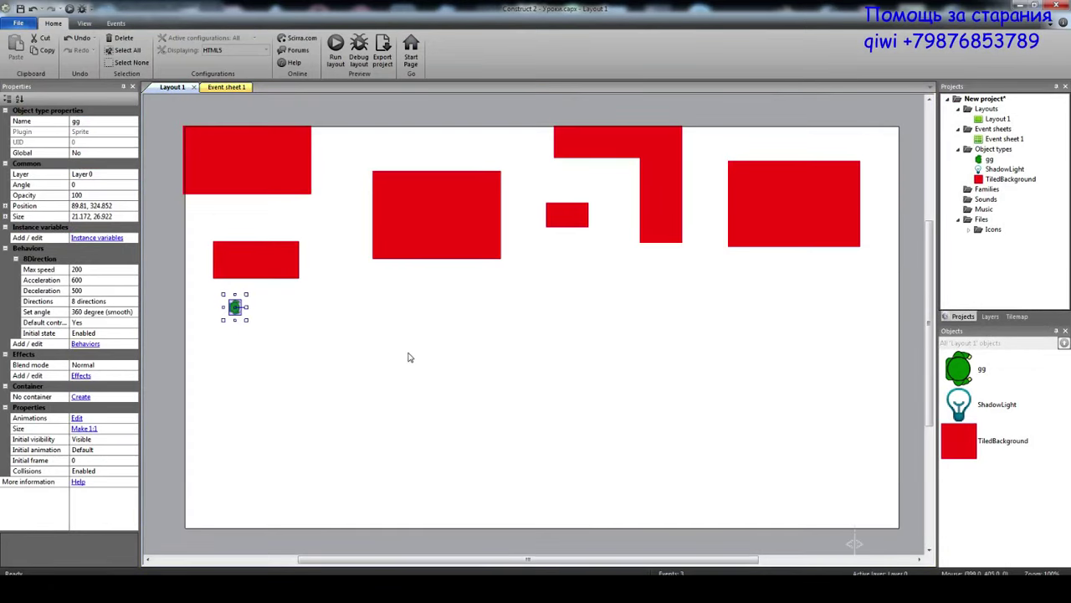
pyautogui.click(20, 9)
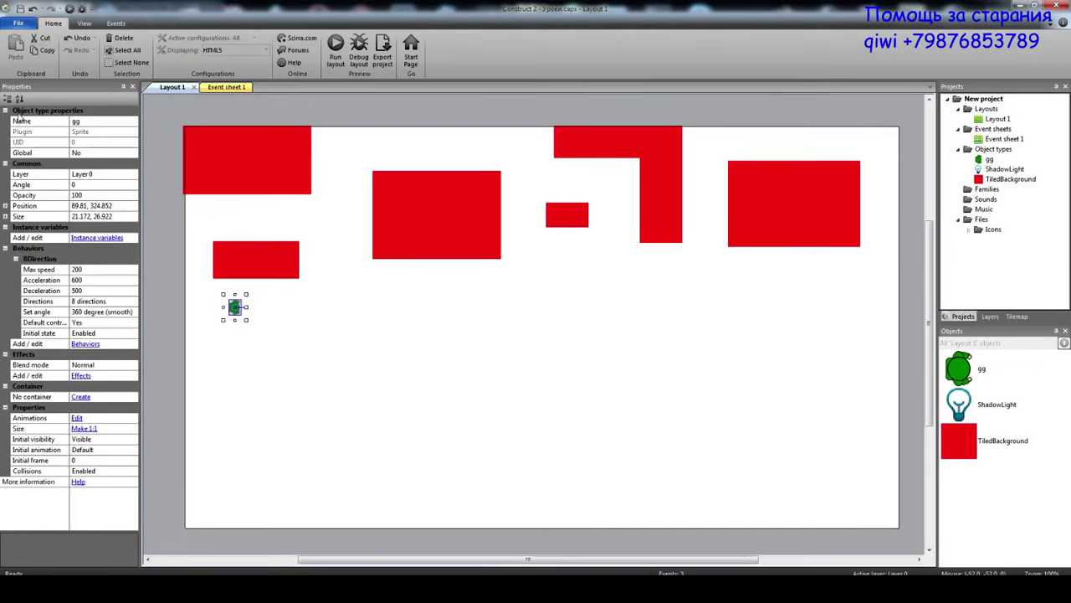